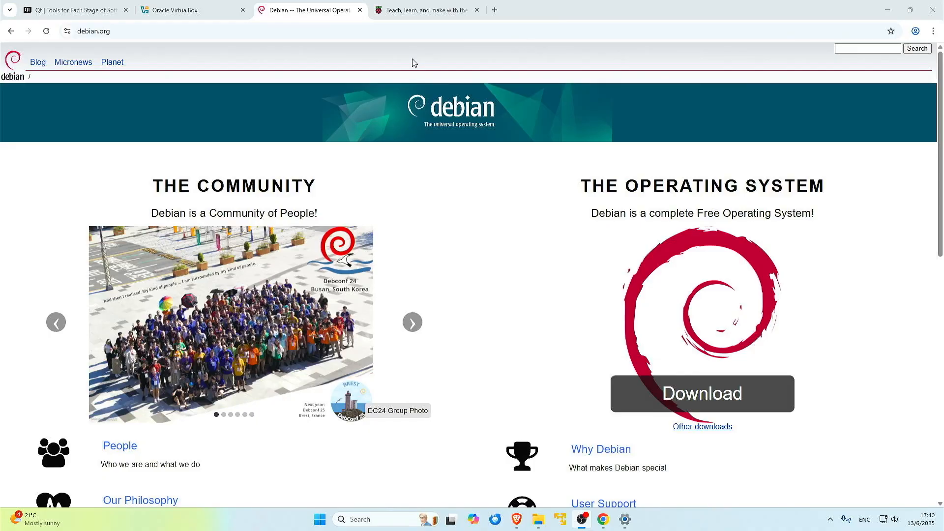
Search Google for 'ubuntu' in a new tab, open ubuntu.com and accept all trackers
left_click(420, 10)
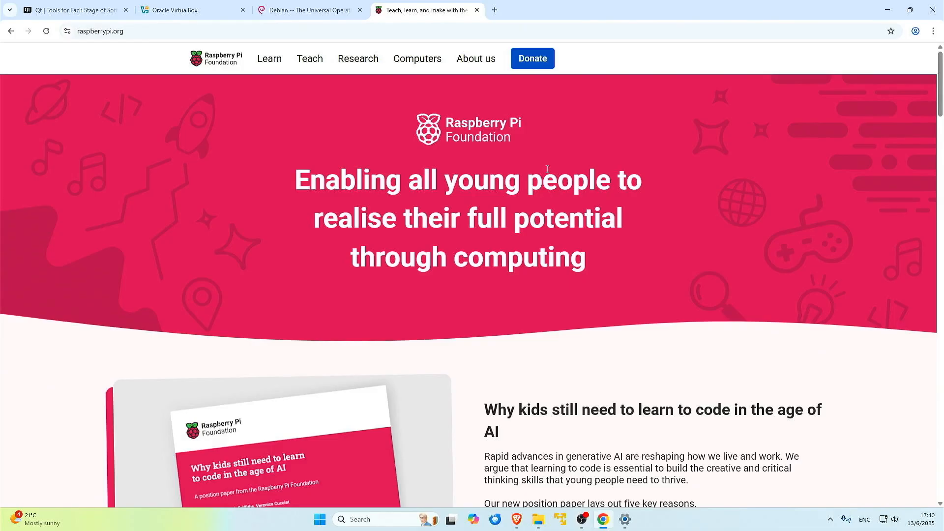
left_click(352, 9)
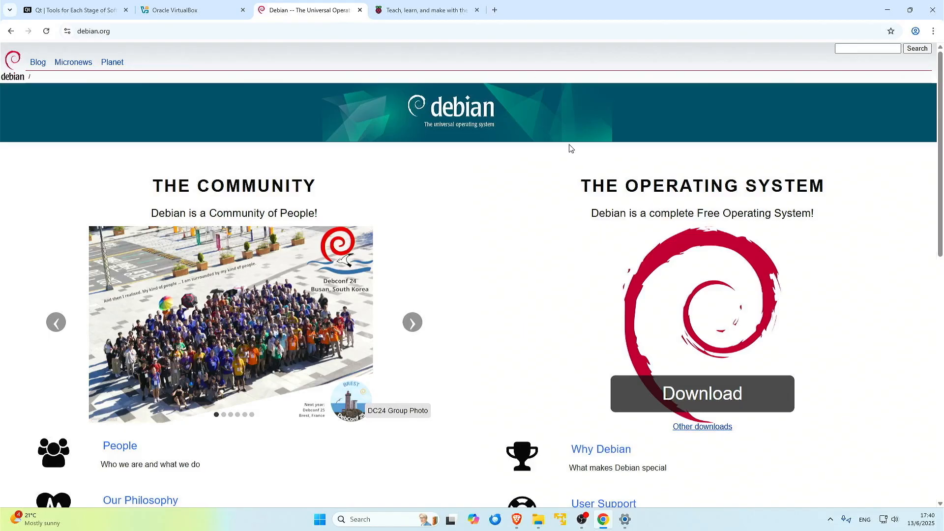
left_click(495, 9)
type("u")
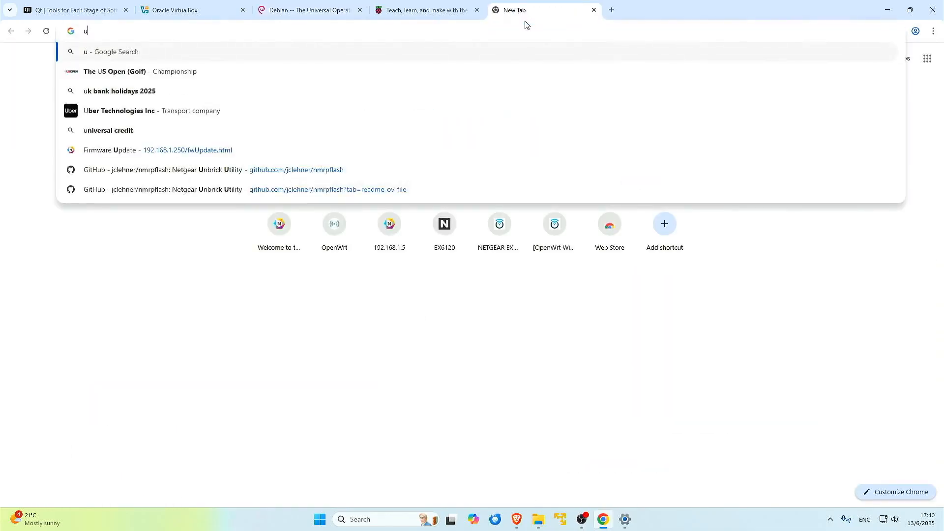
type("buntu")
key("Return")
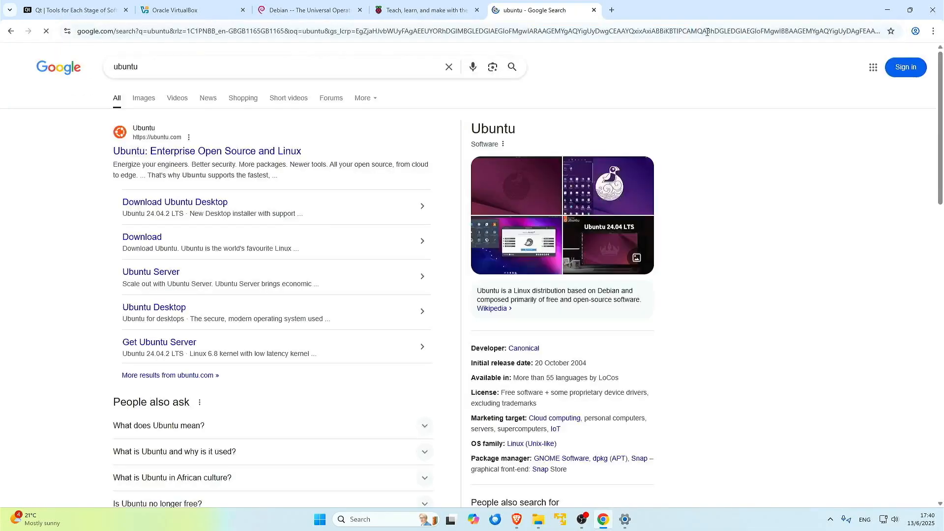
left_click(148, 130)
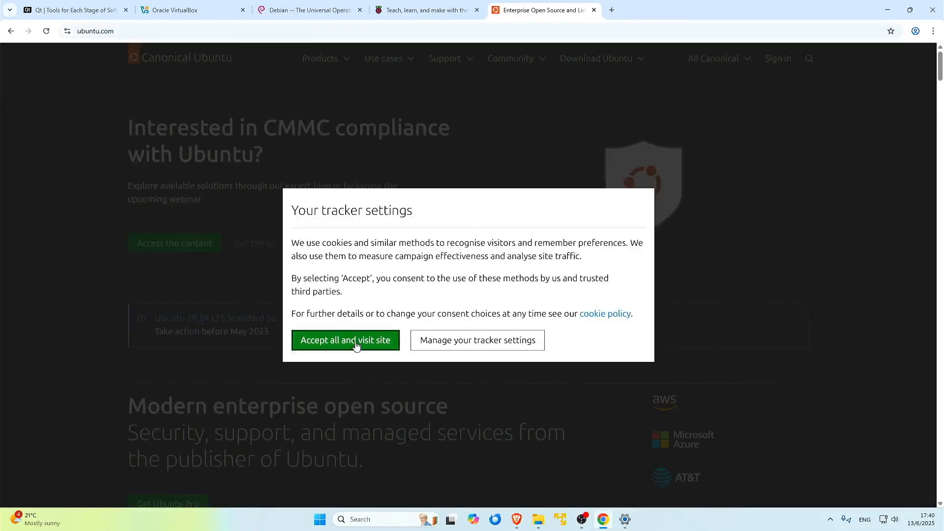
left_click(354, 341)
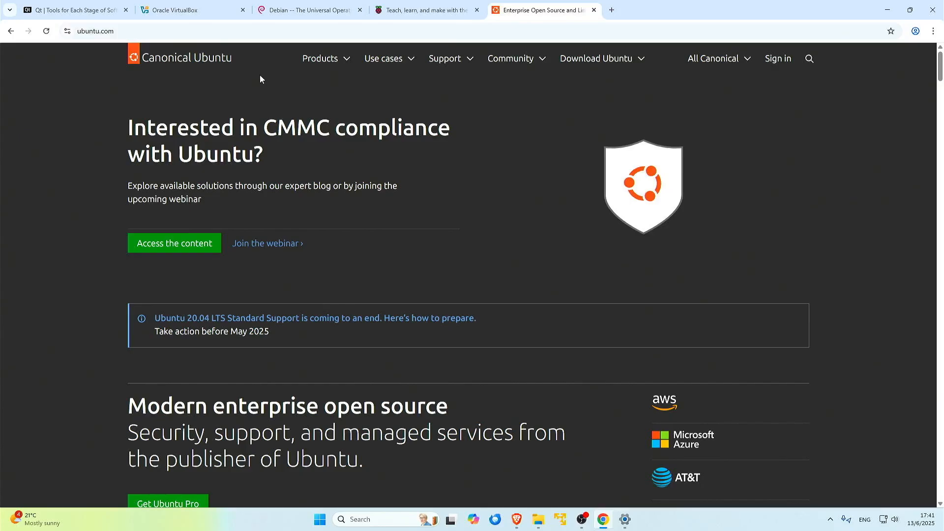
left_click(200, 15)
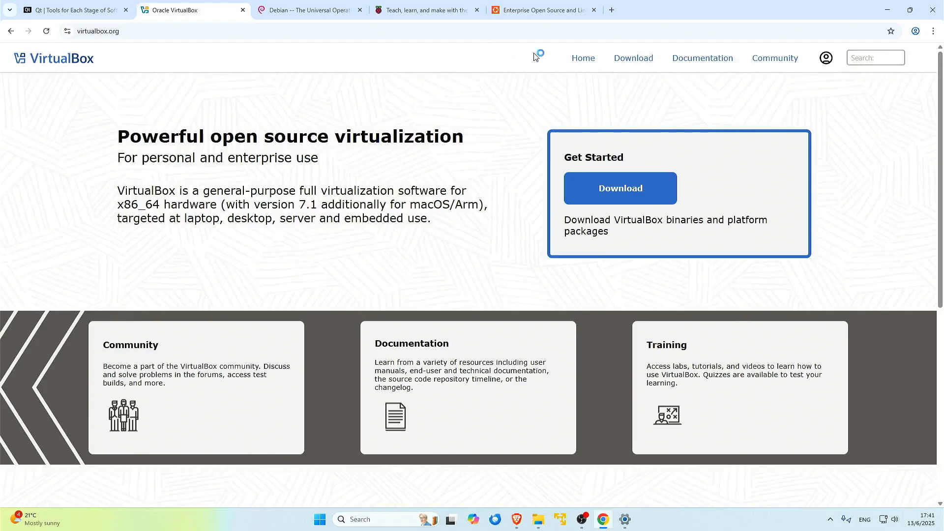
left_click(541, 10)
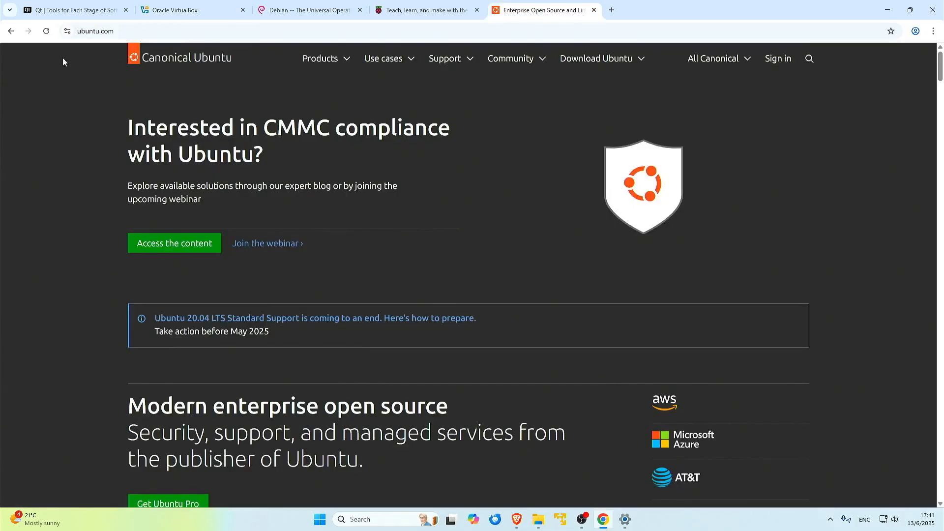
Search 'virtualbox', go to its Downloads page and download the 7.1.10 Windows hosts installer
left_click(186, 11)
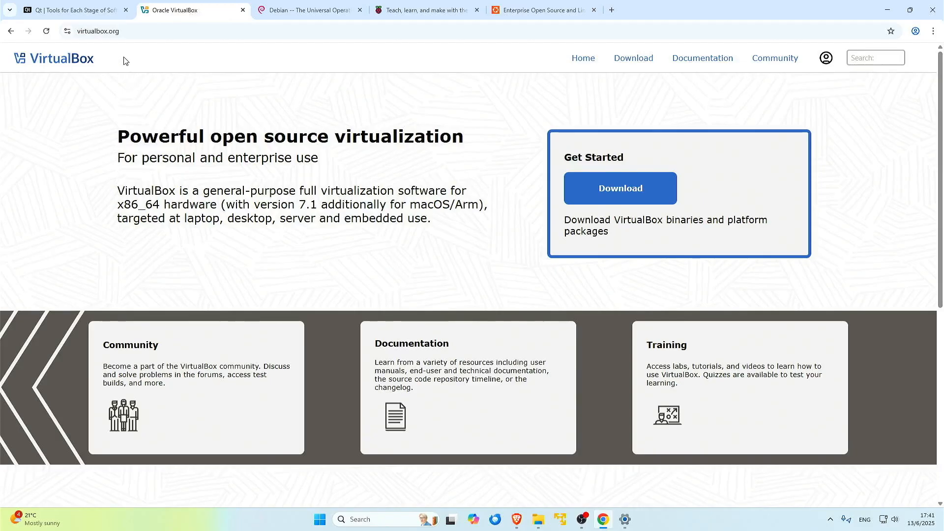
left_click(151, 33)
key("ctrl+a")
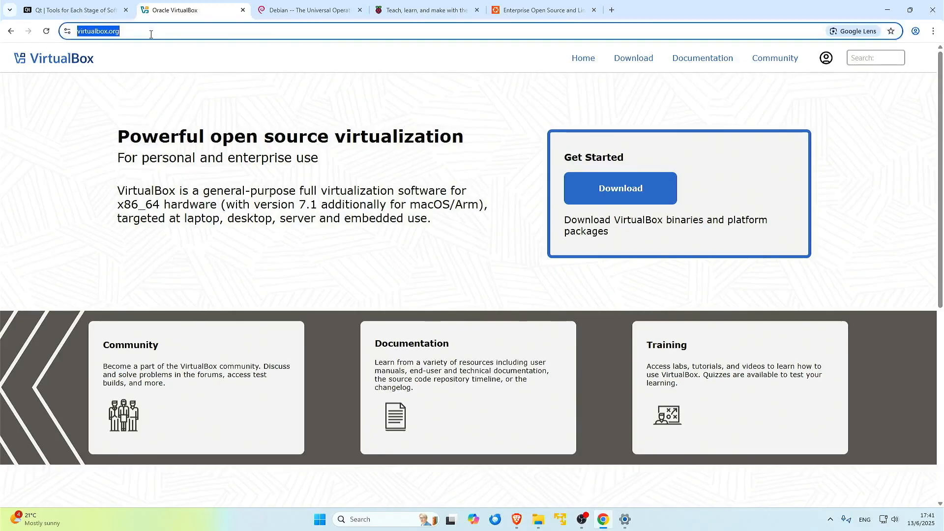
type("virtualbo")
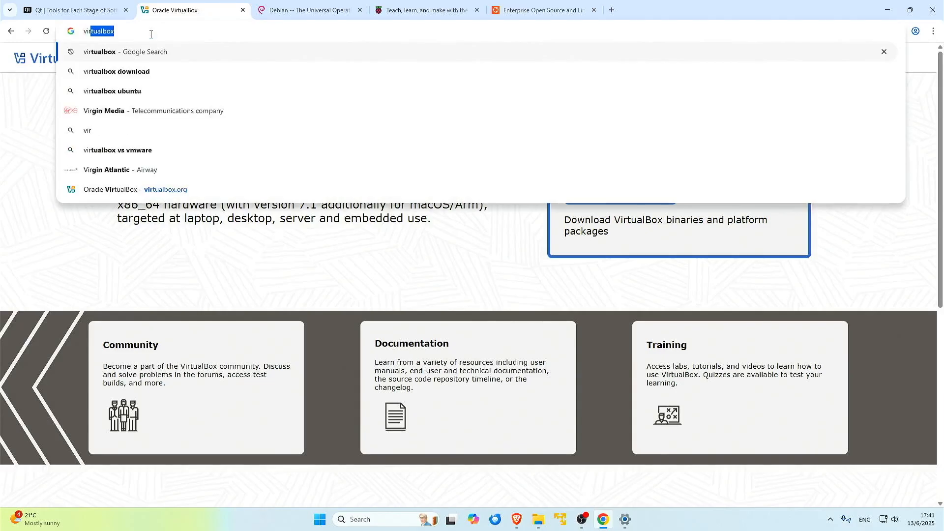
type("x")
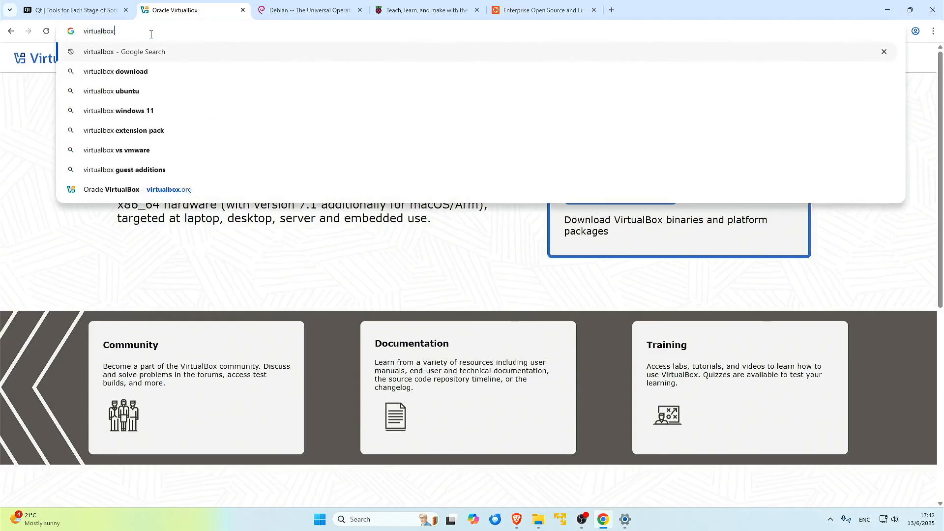
key("Return")
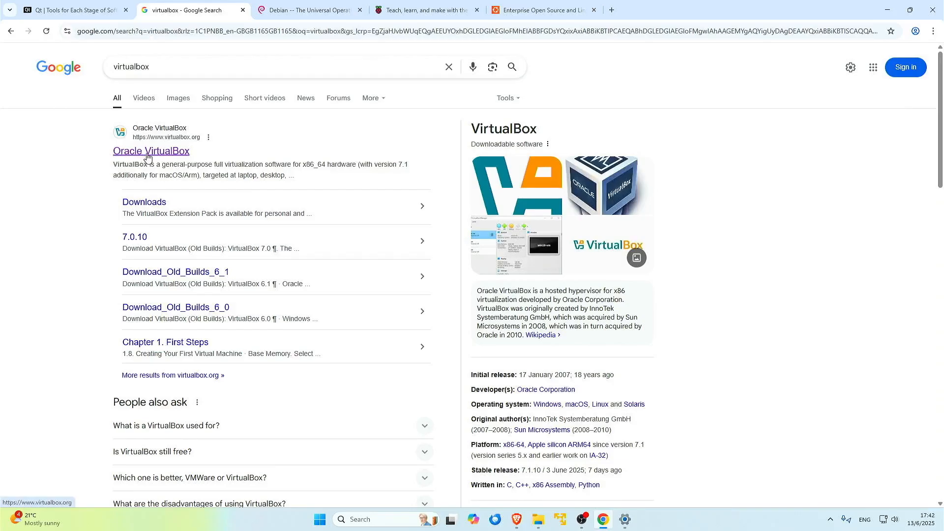
left_click(146, 205)
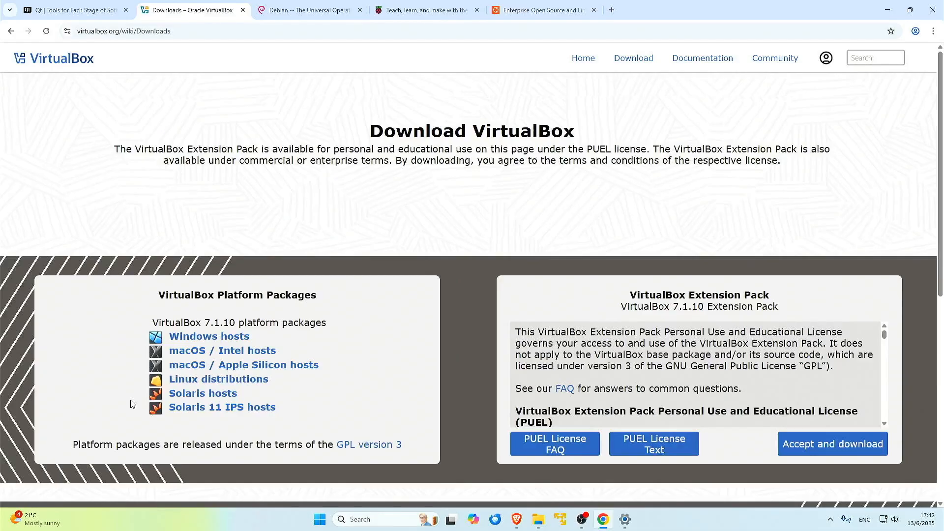
left_click(204, 339)
left_click(533, 9)
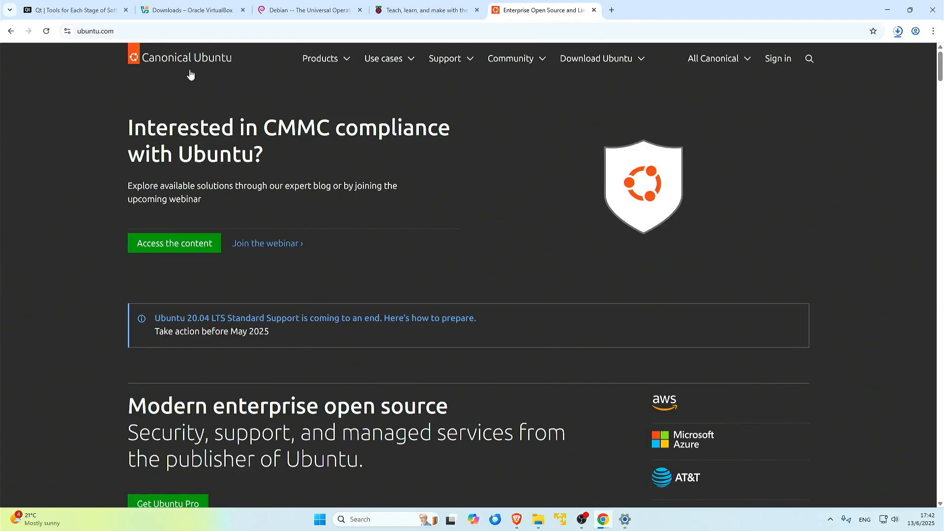
Search Google for 'ubuntu download' and open the Get Ubuntu | Download page
left_click(148, 32)
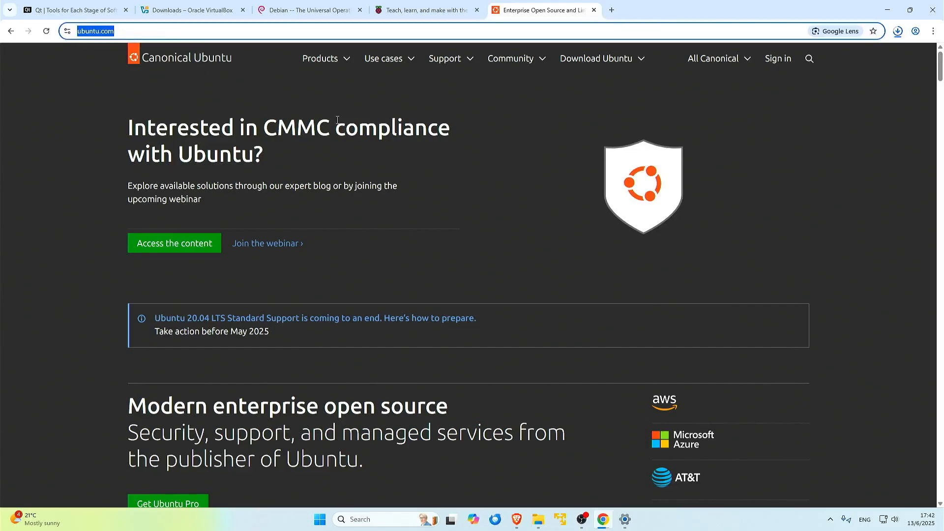
type("ubutn")
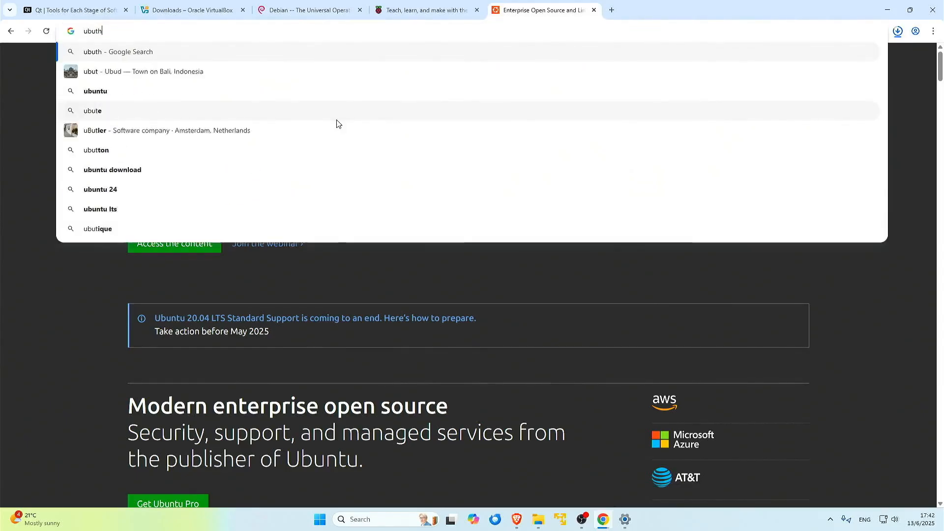
key("BackSpace")
key("BackSpace")
type("ntu dow")
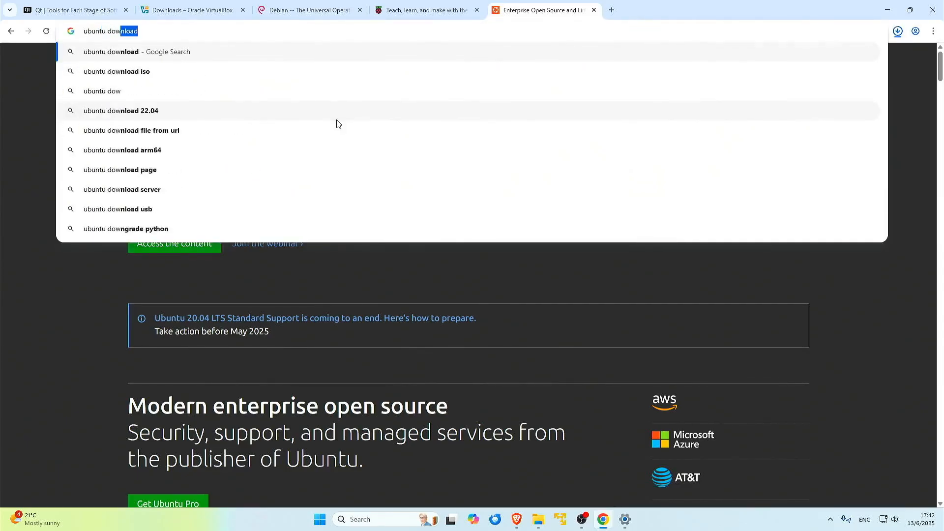
key("Return")
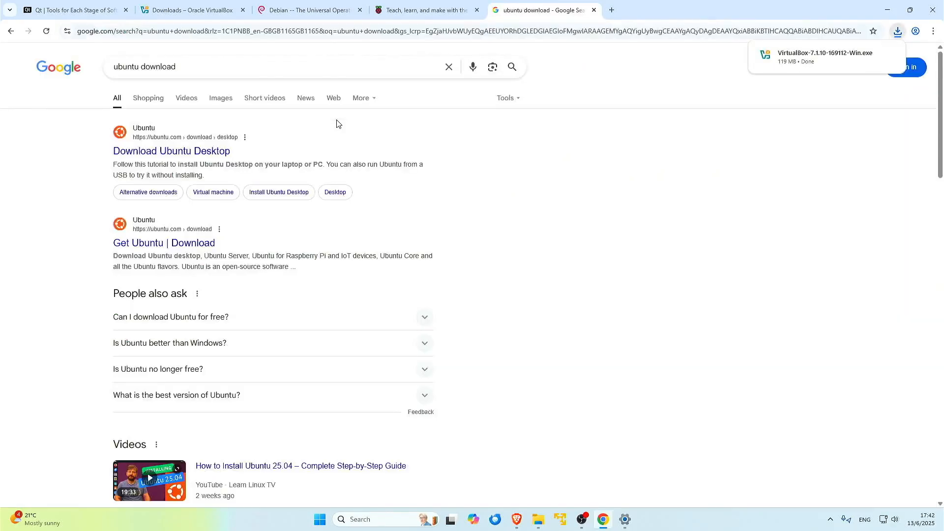
left_click(156, 250)
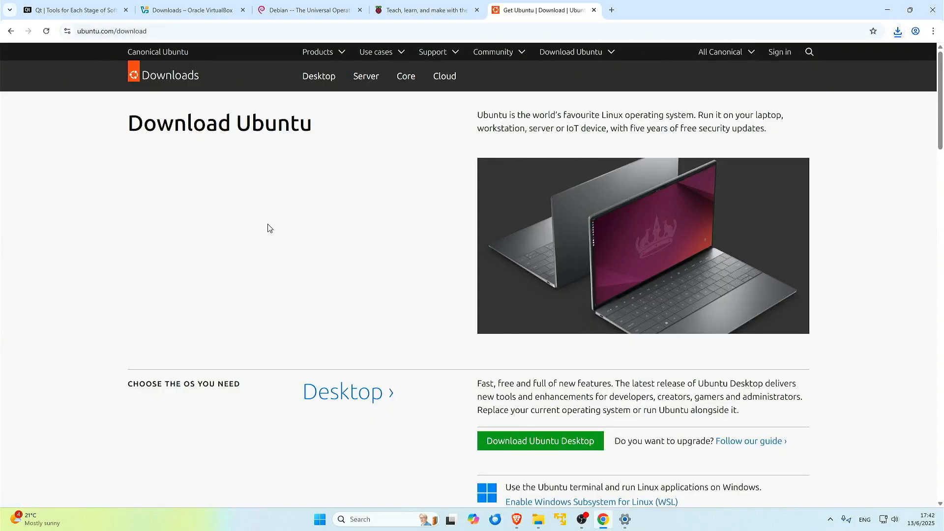
Open the Ubuntu Desktop options and download Ubuntu 24.04.2 LTS for 64-bit Intel/AMD
scroll(274, 229, "down", 2)
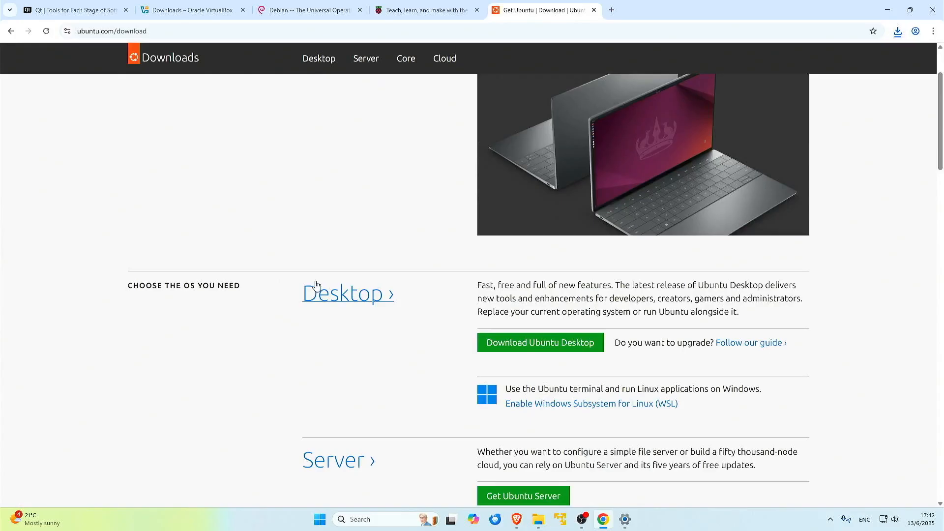
scroll(314, 288, "down", 2)
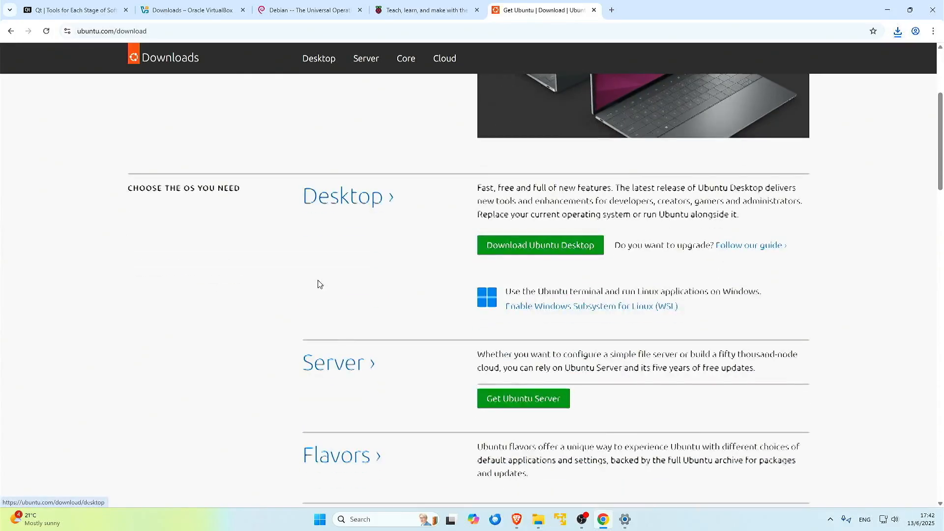
left_click(546, 255)
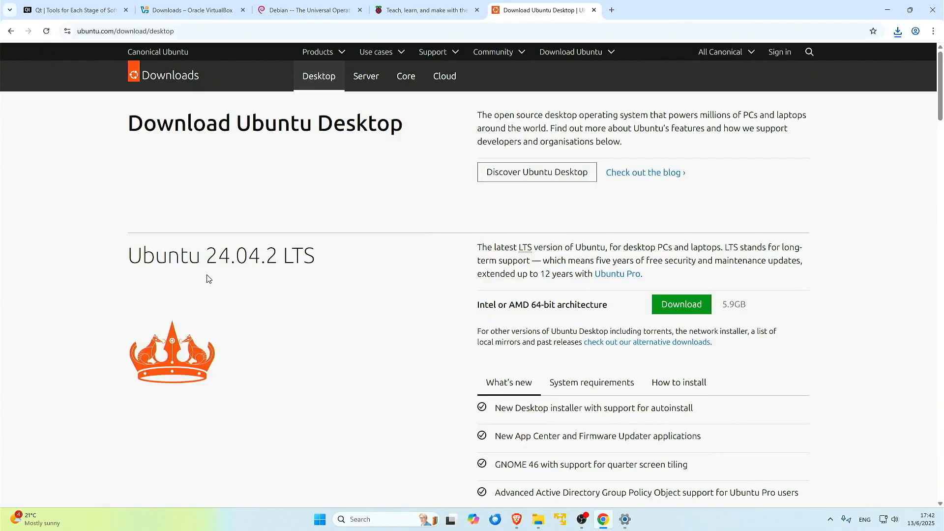
scroll(343, 295, "down", 7)
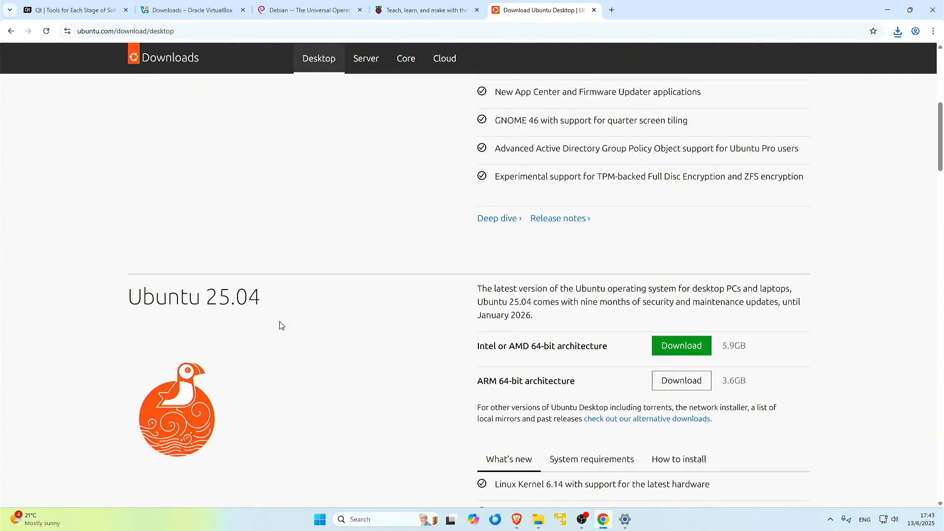
scroll(295, 319, "up", 7)
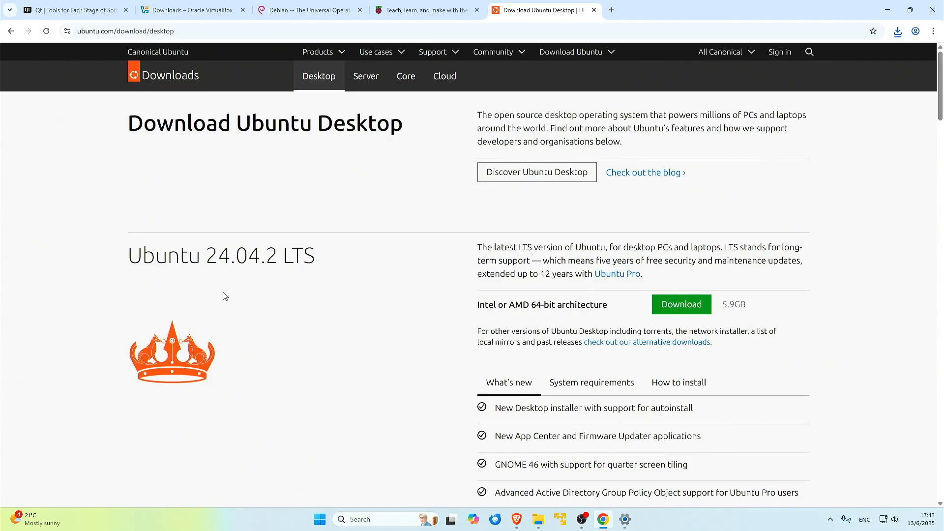
left_click(681, 305)
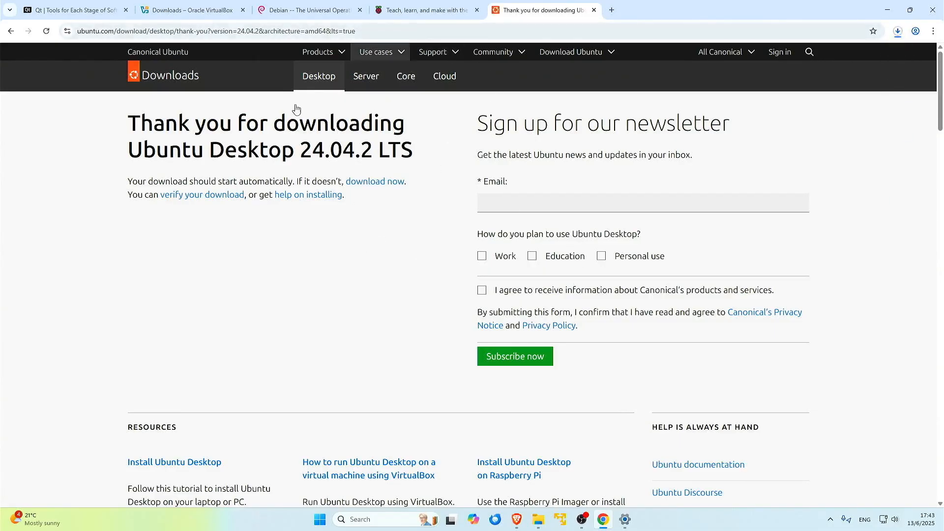
Return to the download page, confirm both downloads are in progress, and open a blank new tab
left_click(11, 31)
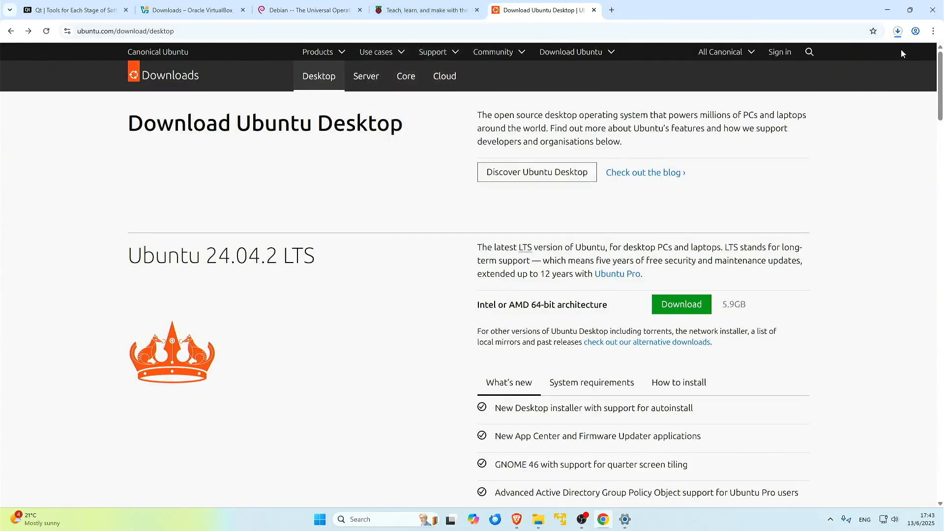
left_click(898, 31)
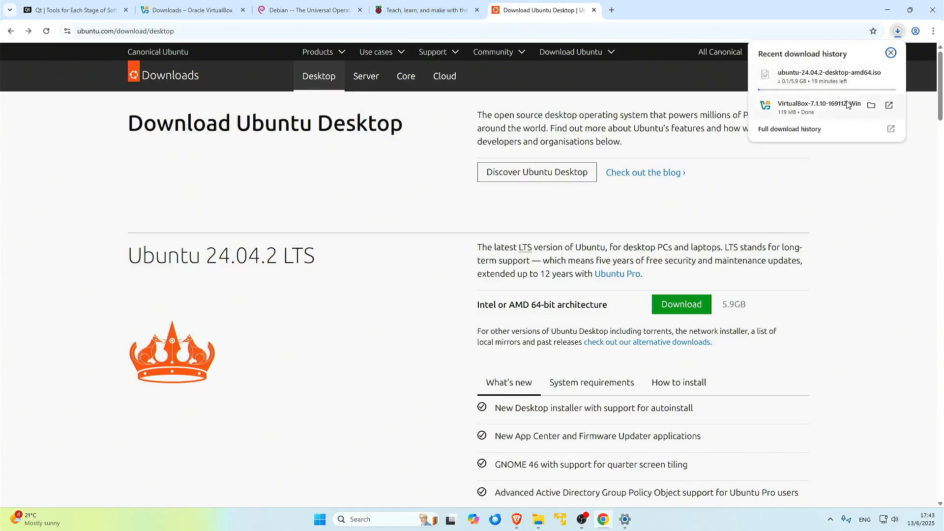
left_click(59, 229)
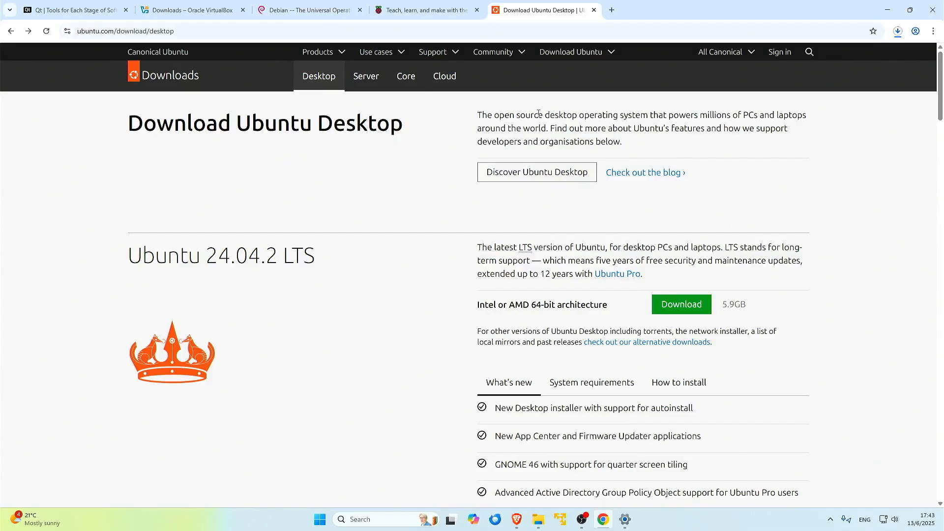
left_click(612, 10)
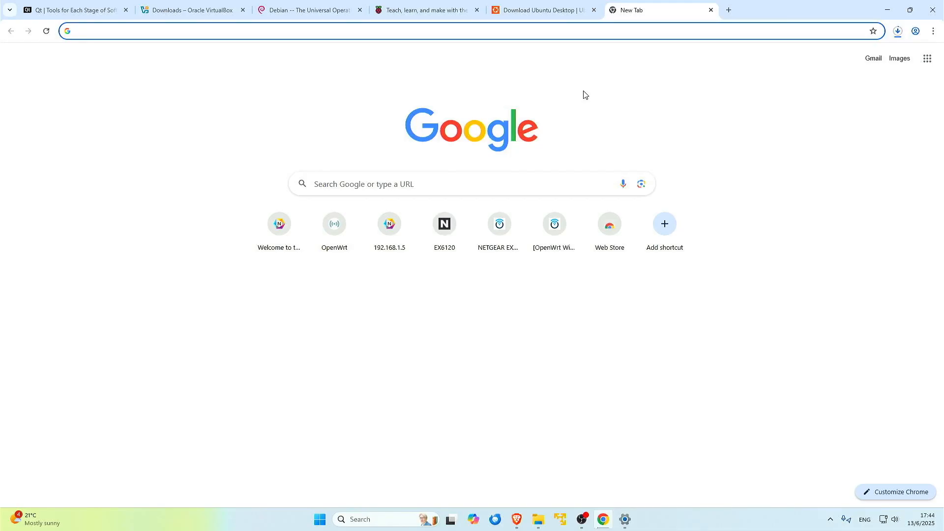
Search Google for 'qt' and open the Qt homepage result
type("qt")
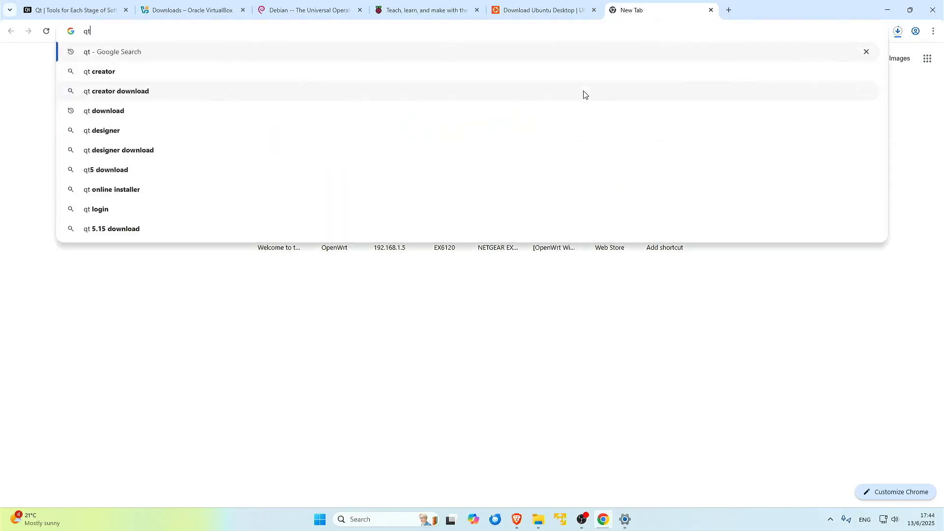
key("Return")
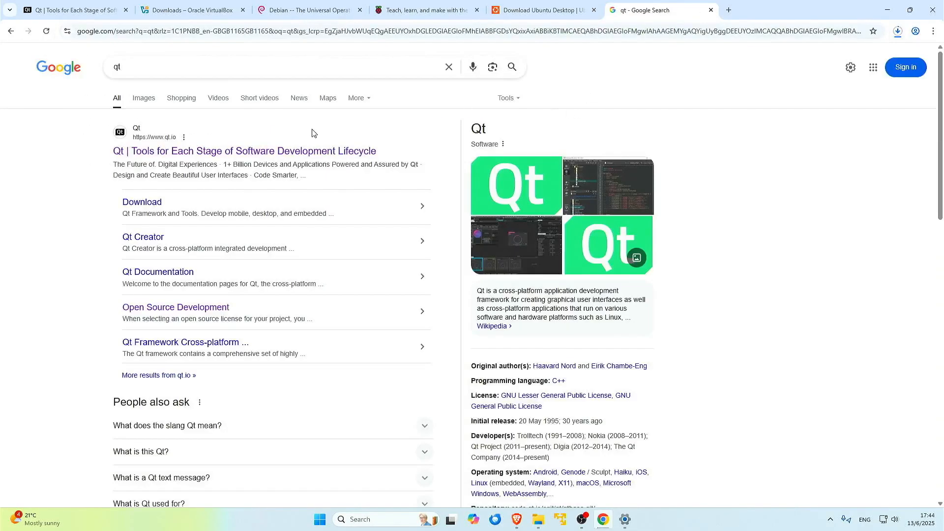
left_click(250, 152)
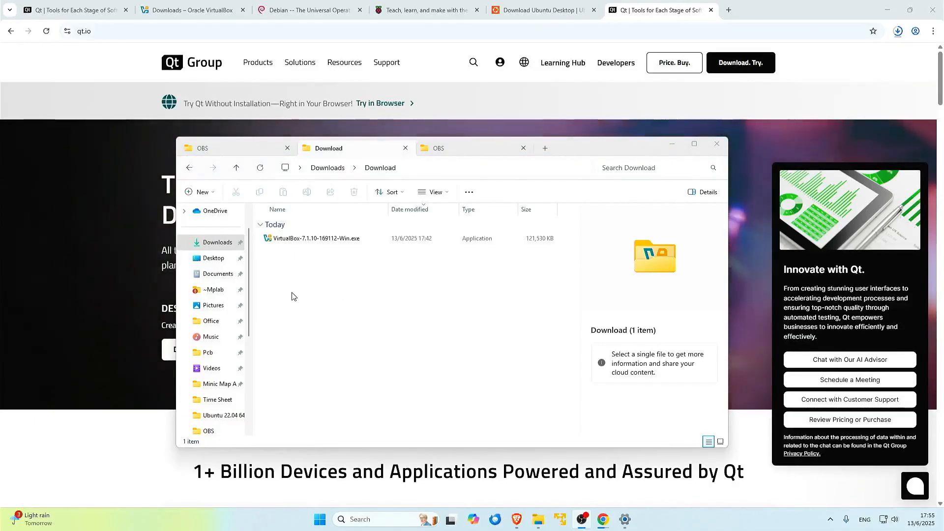
Run VirtualBox-7.1.10-169112-Win.exe, accept the license and defaults, confirm the warnings, install and finish
double_click(284, 244)
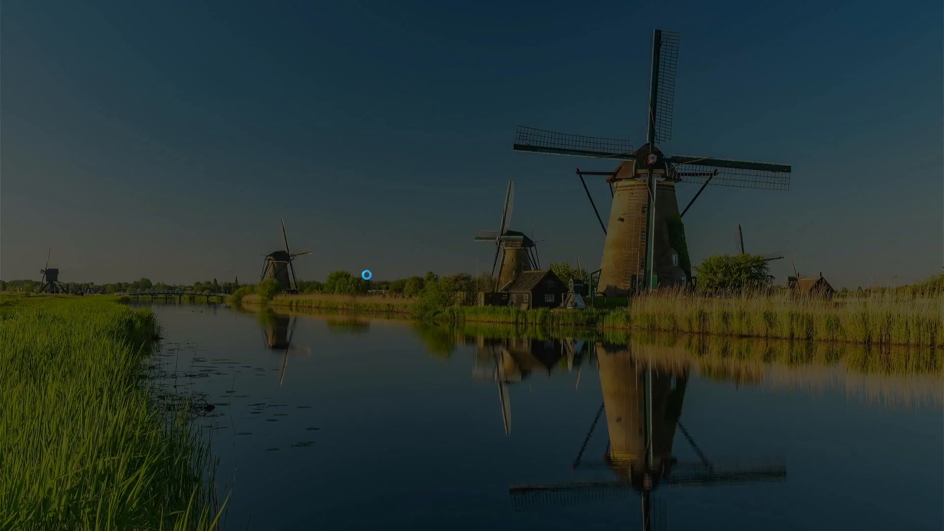
left_click(422, 340)
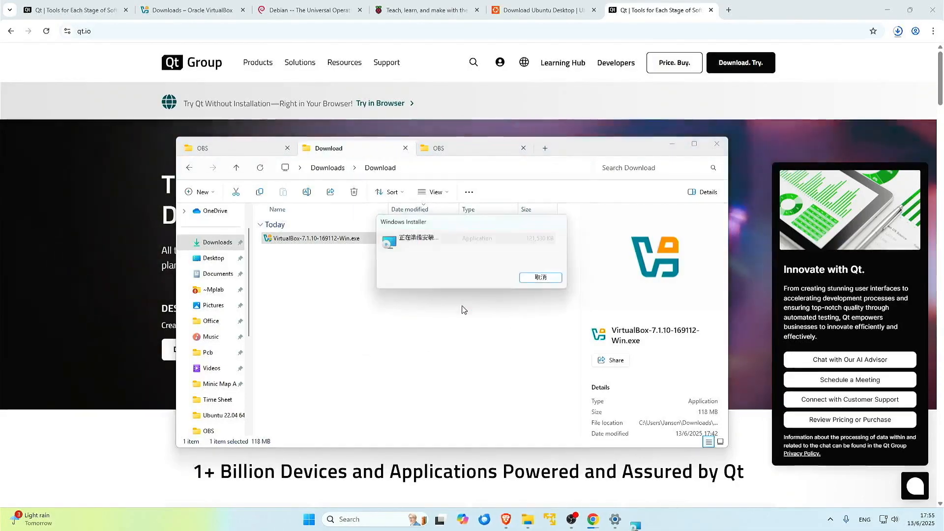
left_click(523, 336)
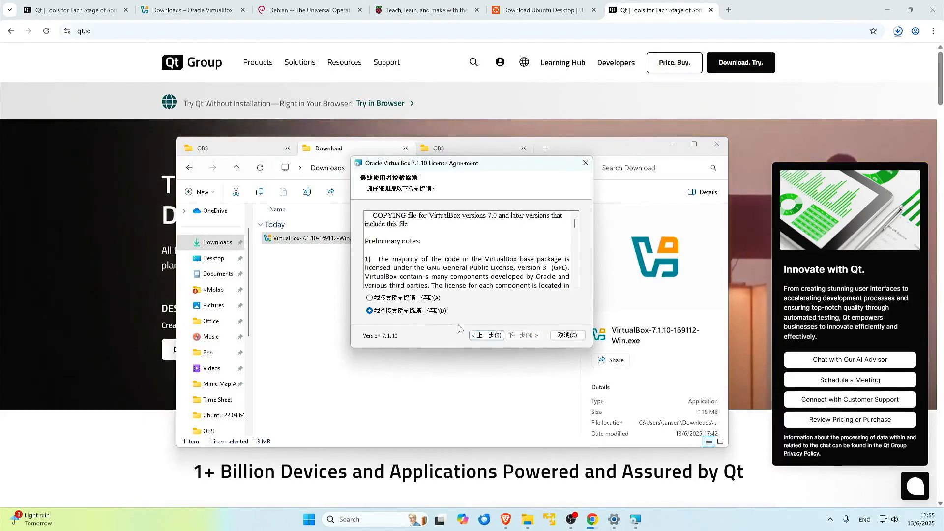
left_click(406, 298)
left_click(523, 335)
left_click(521, 335)
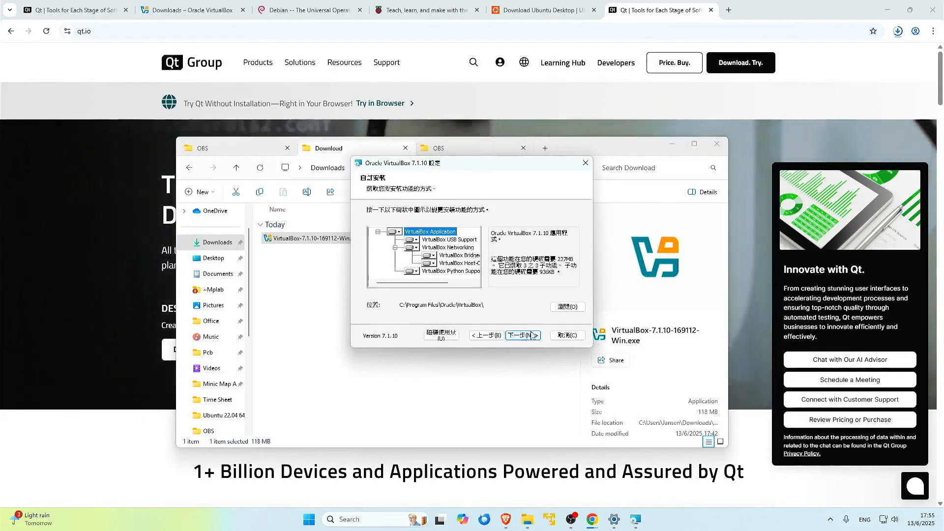
left_click(521, 335)
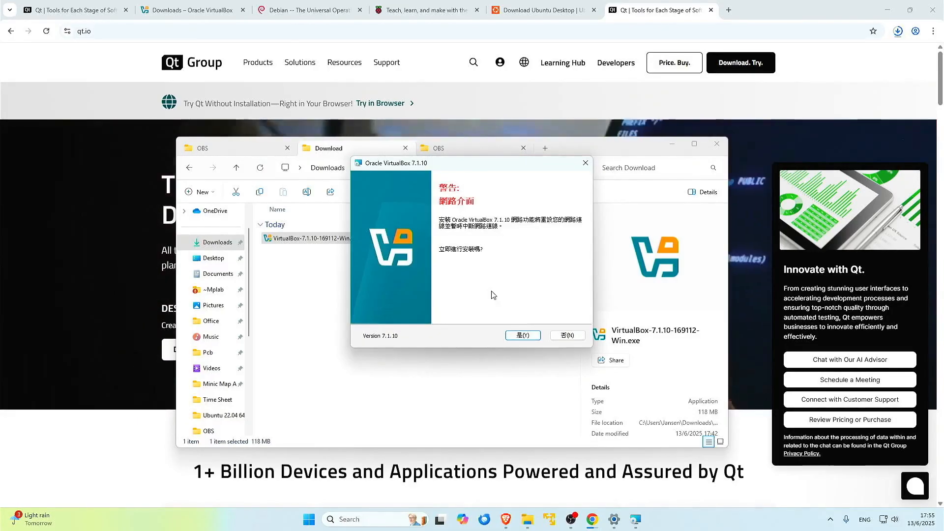
left_click(525, 335)
left_click(526, 335)
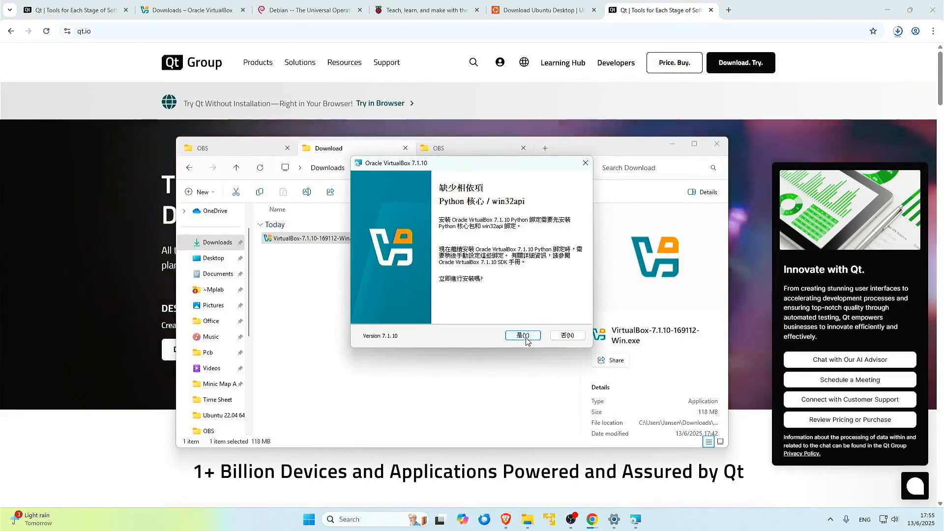
left_click(522, 336)
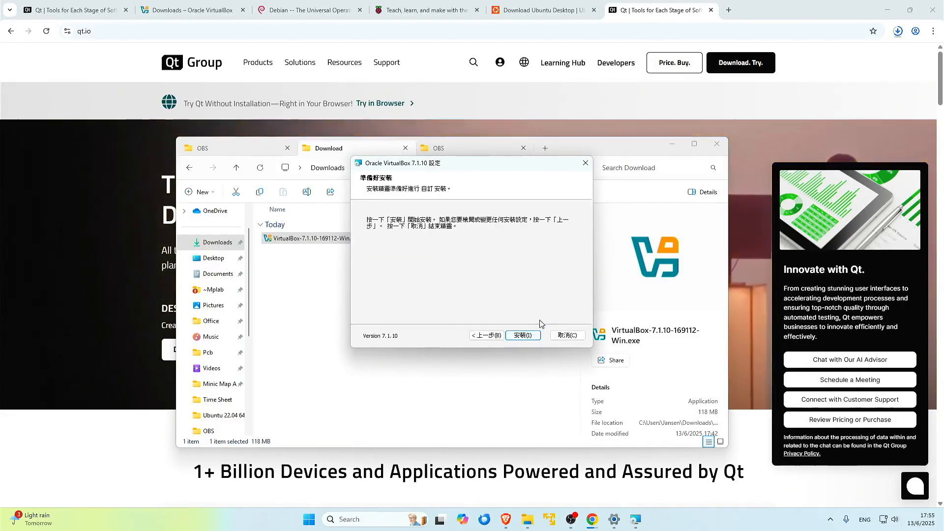
left_click(535, 338)
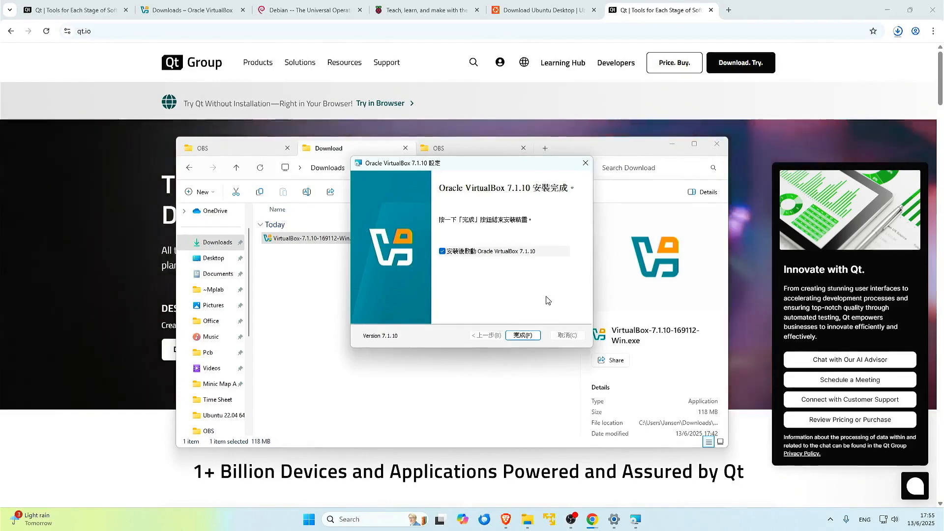
left_click(522, 336)
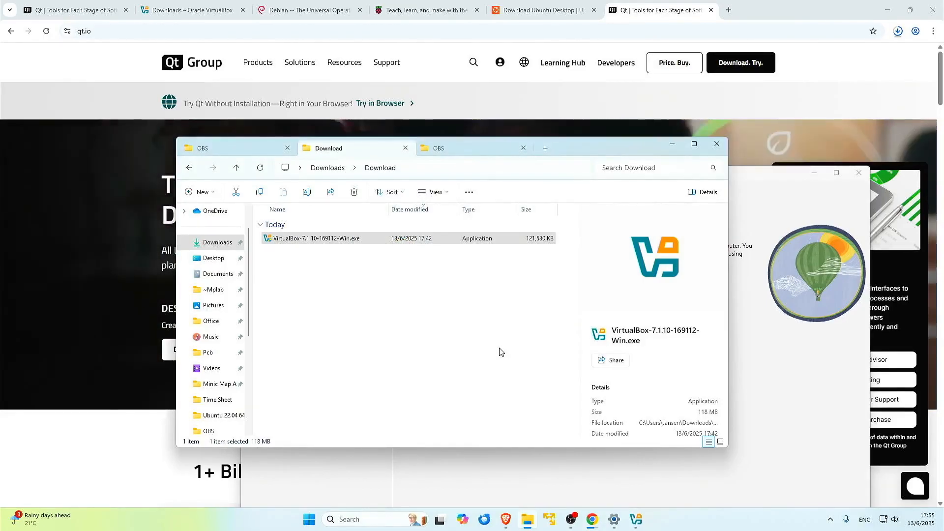
Raise the VirtualBox Manager higher on screen, verify the Ubuntu ISO in Downloads, and start a new machine
left_click(769, 389)
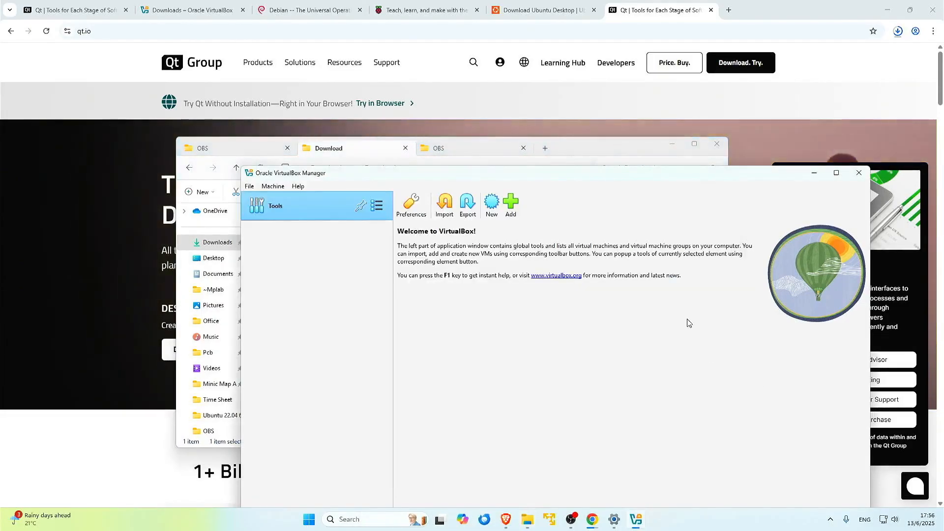
left_click_drag(618, 180, 633, 70)
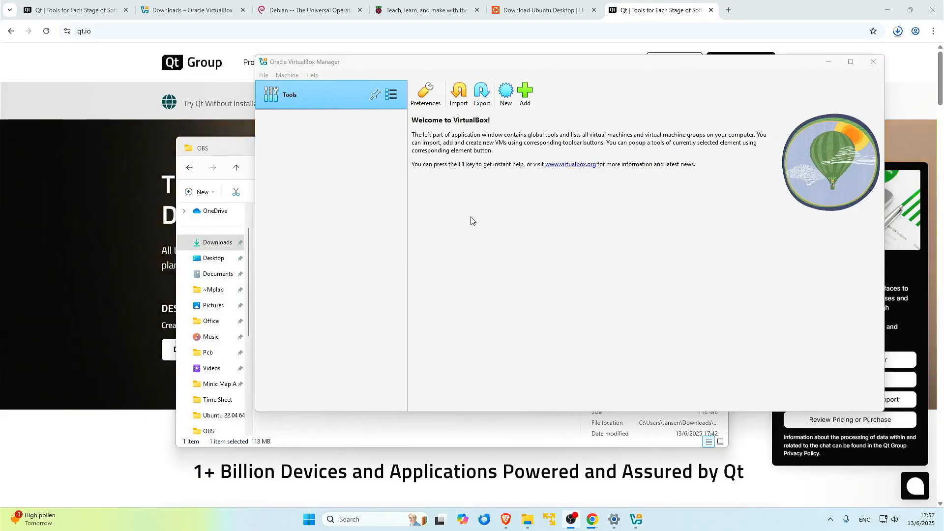
left_click(323, 60)
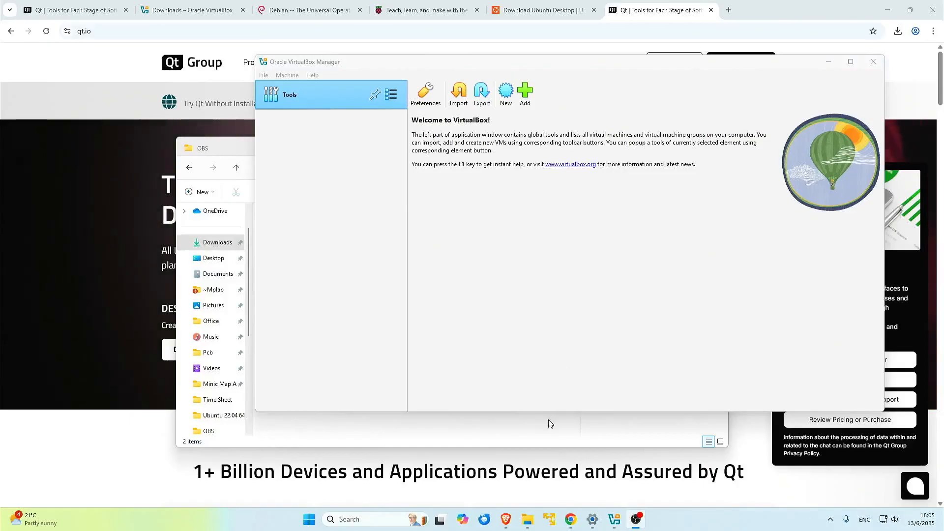
left_click(549, 424)
left_click(290, 243)
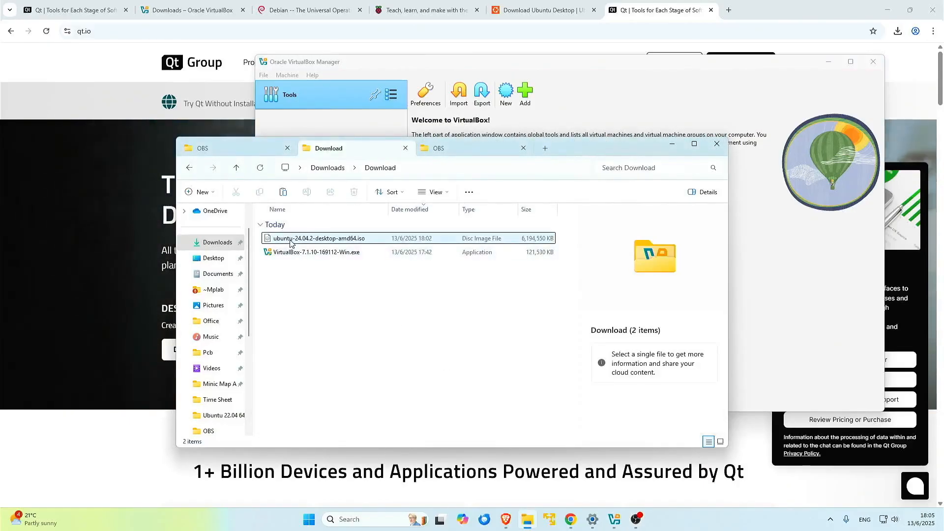
left_click(593, 77)
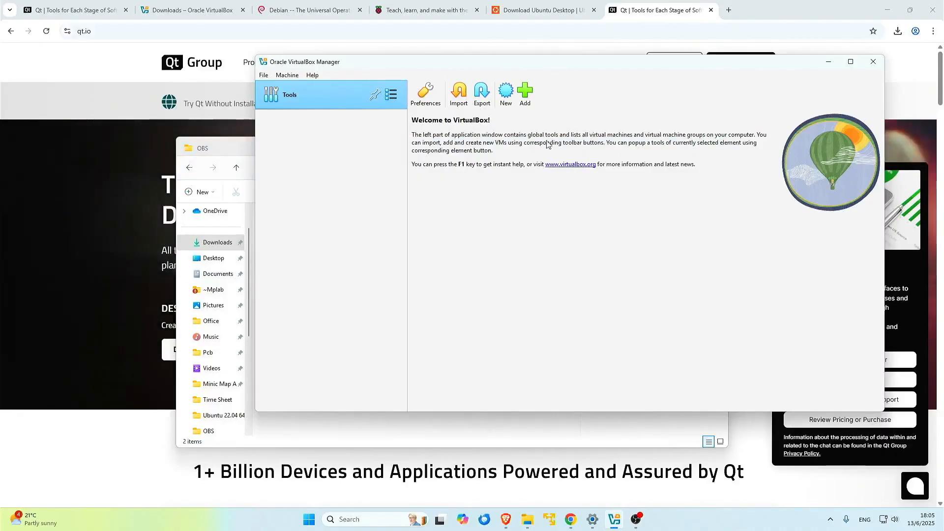
left_click(505, 93)
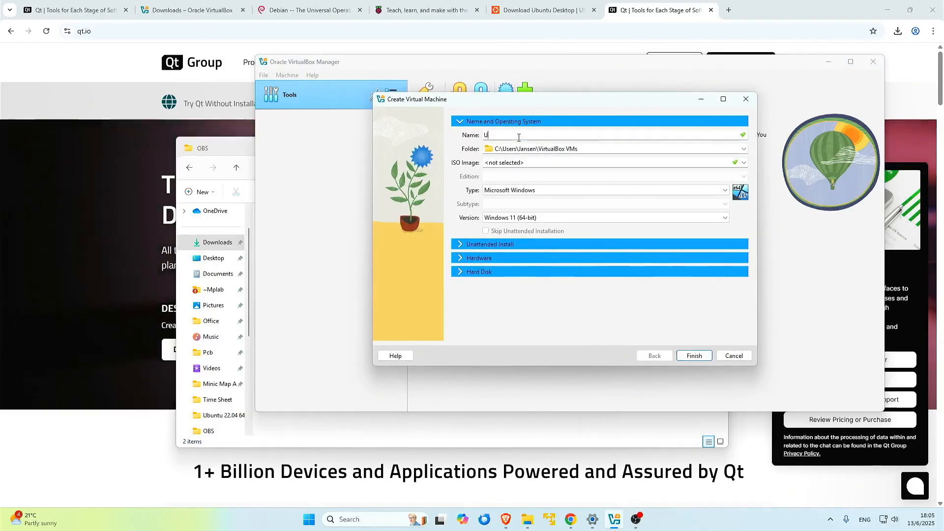
Name the machine 'Ubuntu 24.04 LTS' and choose to browse for a different machine folder
type("U")
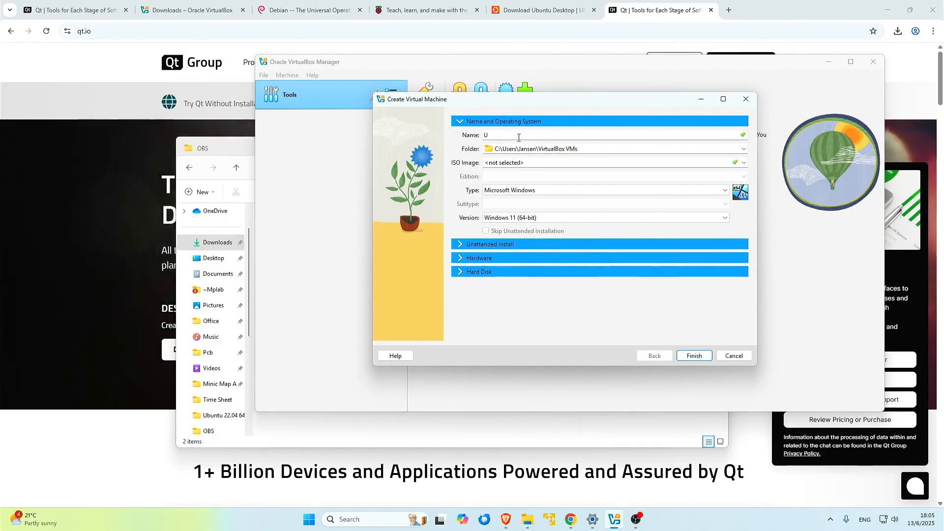
type("buntu 15")
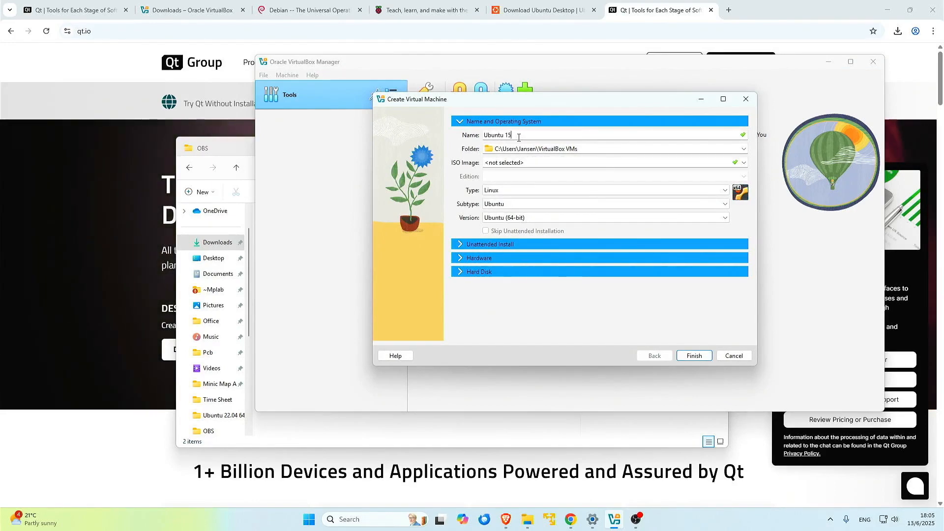
key("BackSpace")
key("BackSpace")
type("24.04 LTS")
left_click(743, 149)
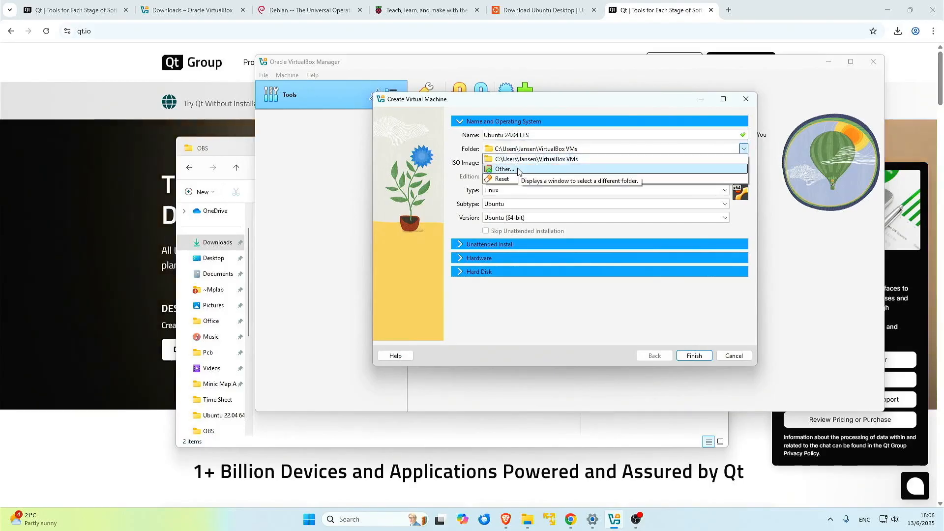
left_click(505, 169)
Pick the VBox folder on the SSD 2T (T:) drive as the machine folder
scroll(398, 354, "down", 2)
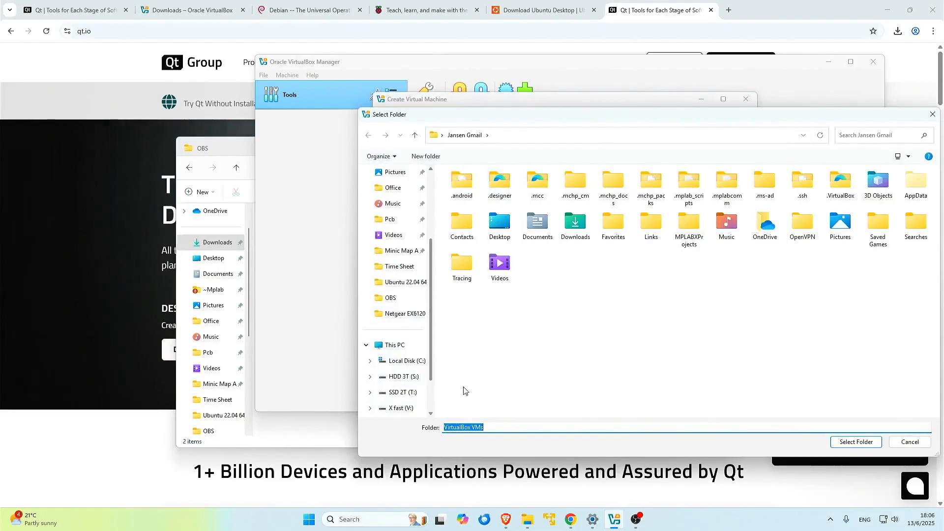
left_click(413, 393)
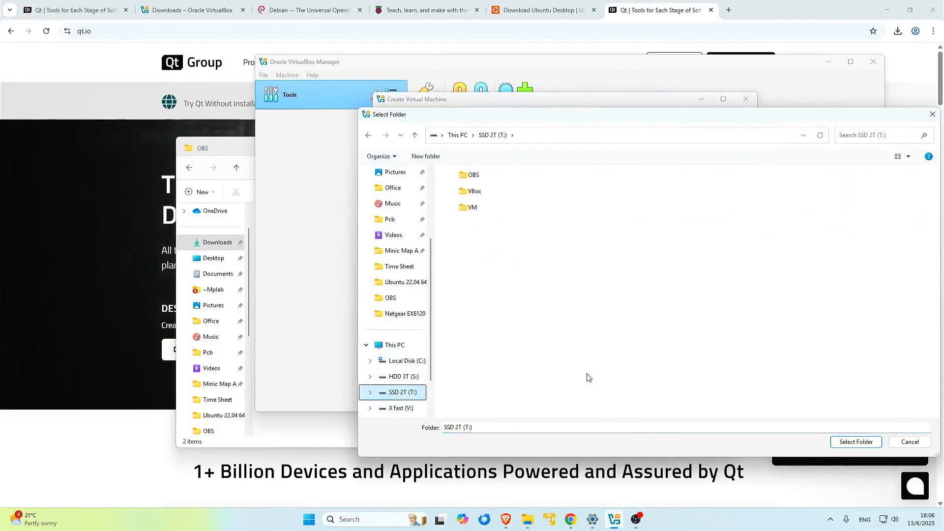
double_click(470, 191)
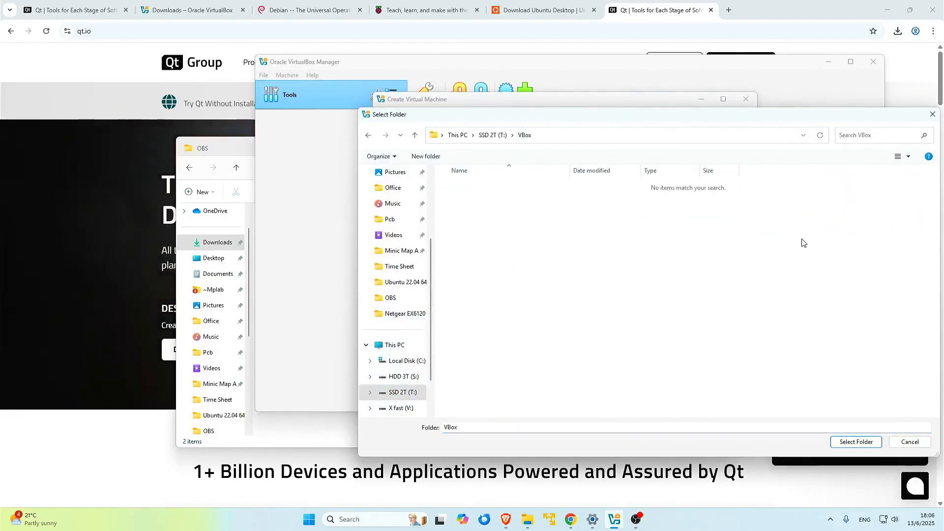
left_click(873, 444)
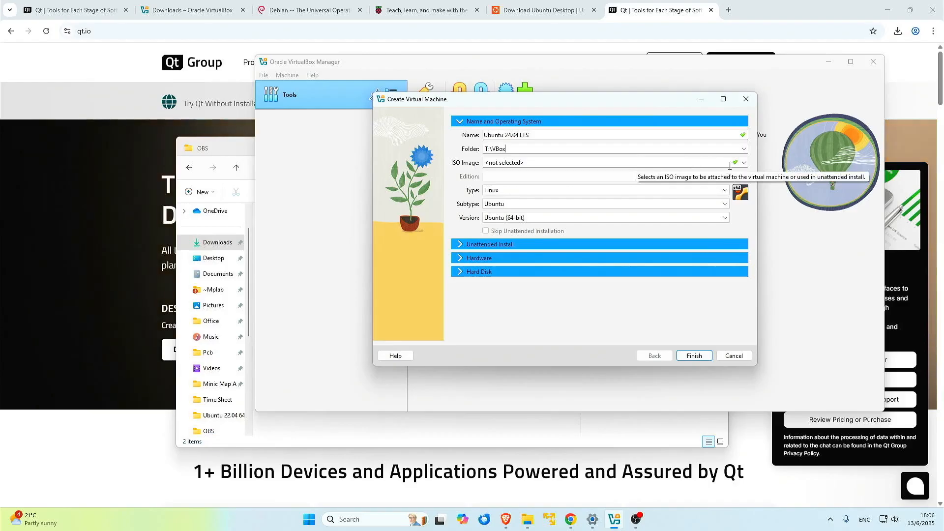
Select ubuntu-24.04.2-desktop-amd64.iso from Downloads\Download as the machine's ISO image
left_click(745, 163)
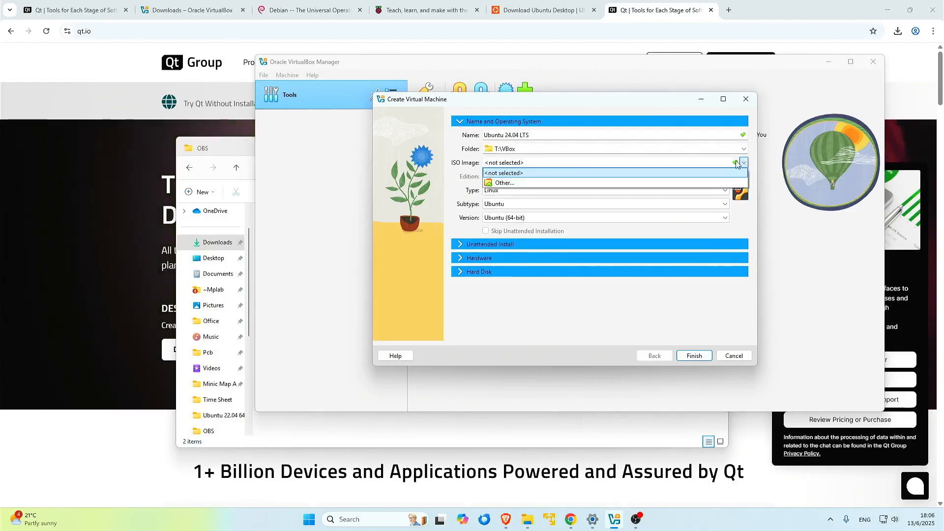
left_click(494, 184)
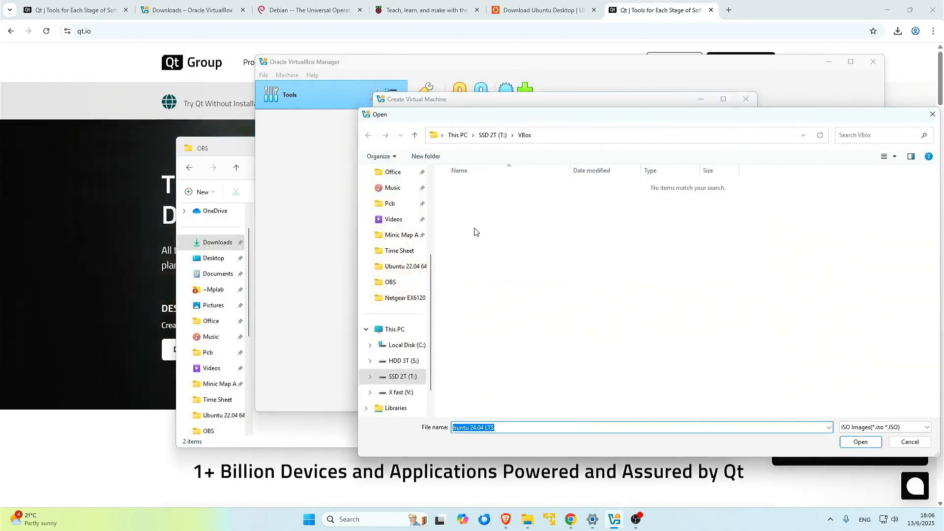
scroll(399, 238, "up", 3)
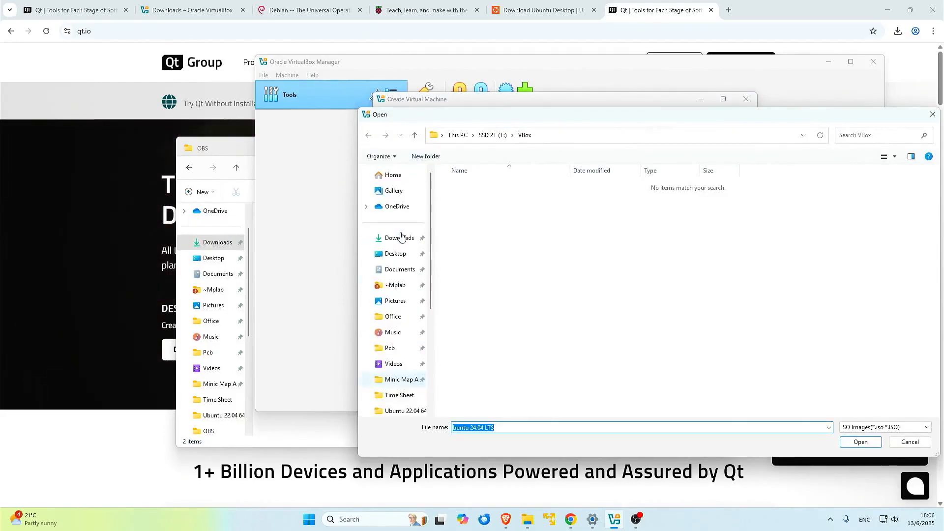
left_click(400, 238)
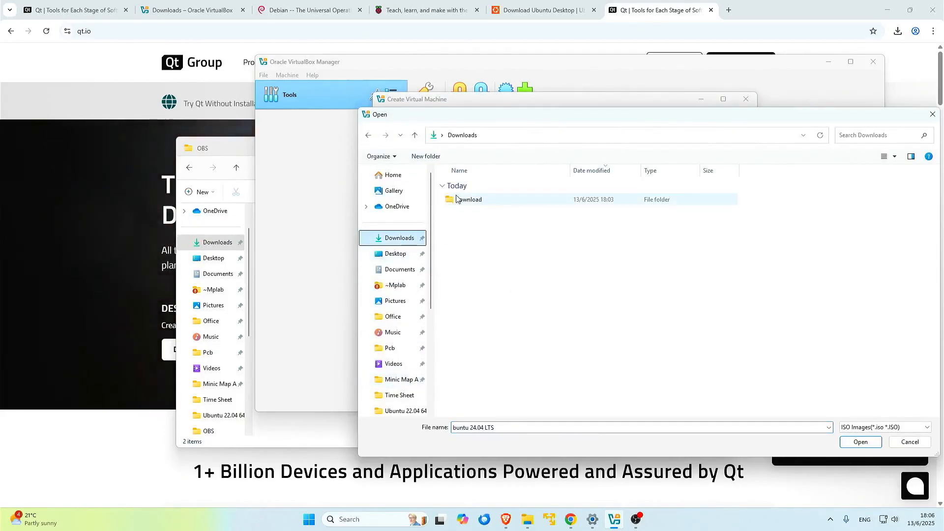
double_click(467, 199)
left_click(479, 202)
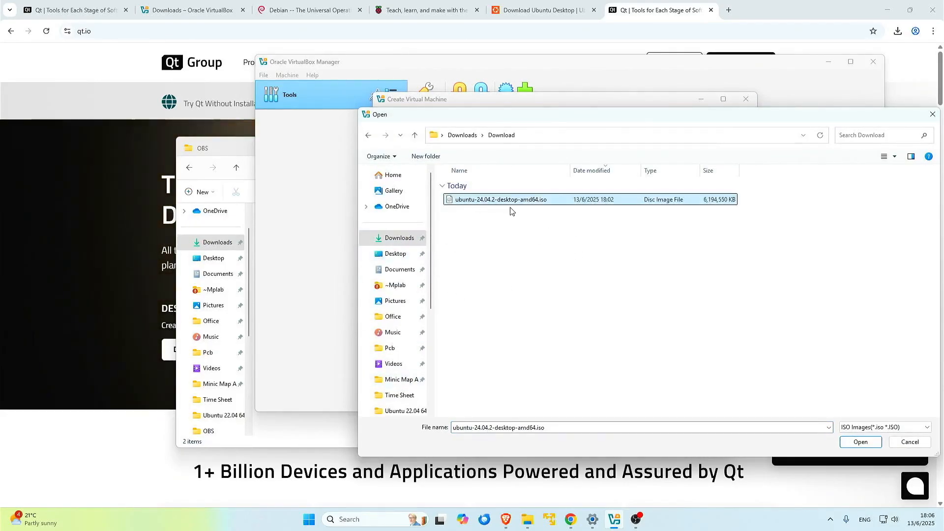
left_click(863, 446)
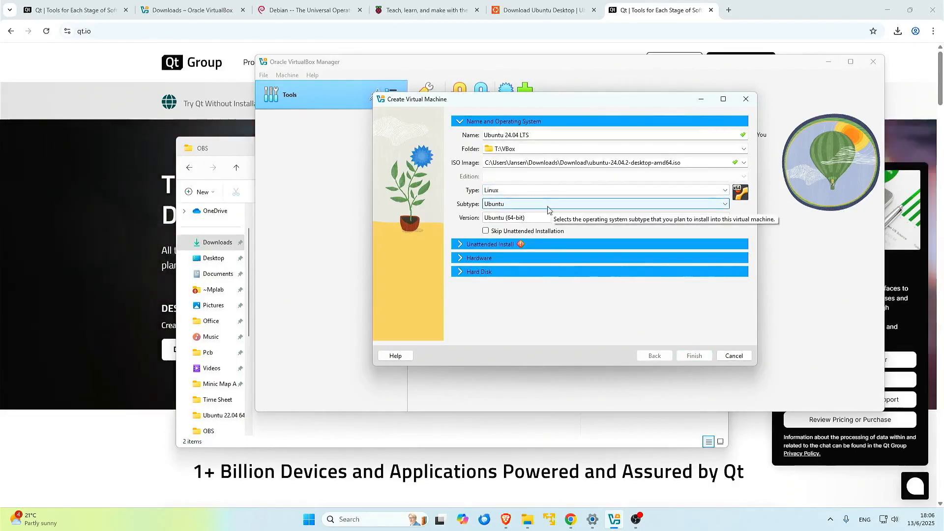
In the Unattended Install section, replace the default username and enter the account password
mouse_move(521, 248)
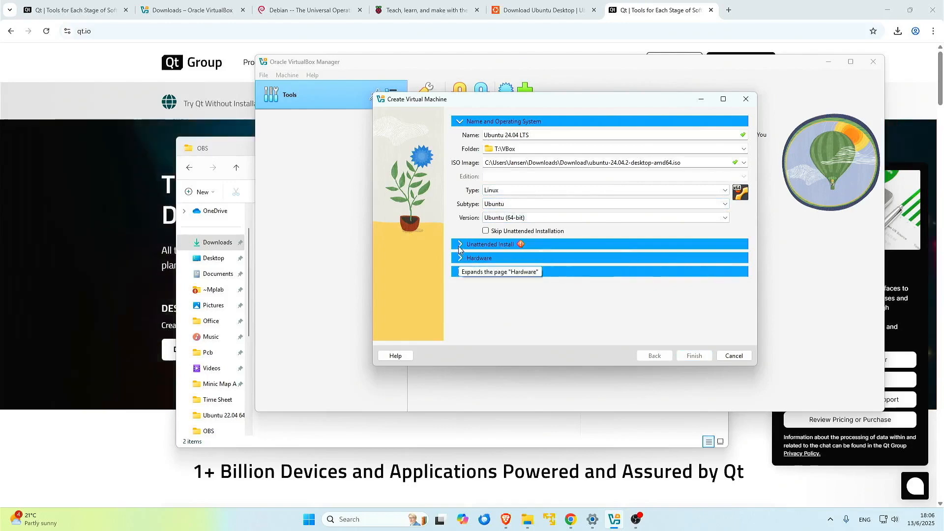
left_click(521, 245)
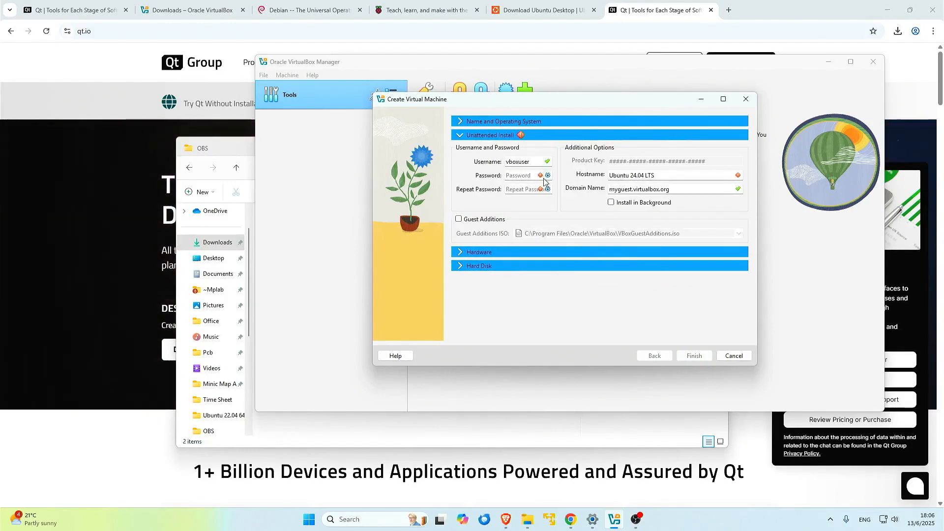
double_click(520, 162)
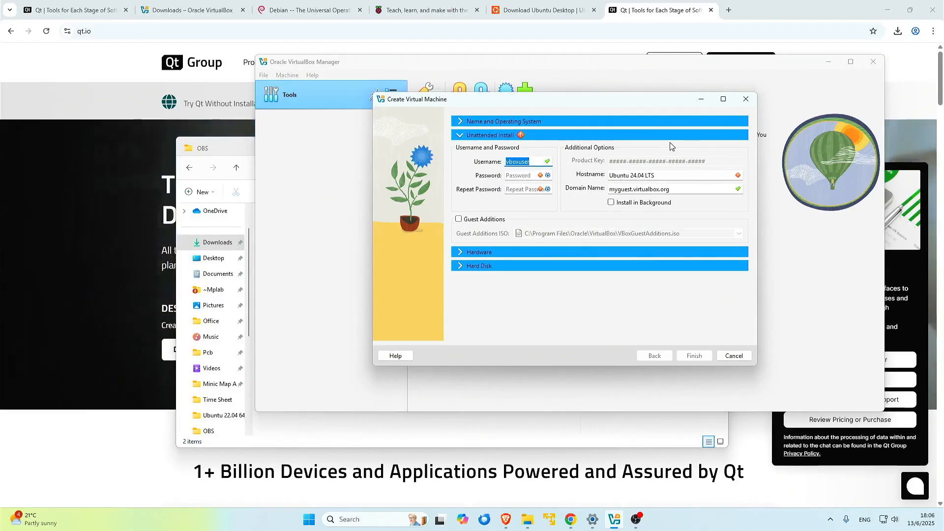
type("JANSE")
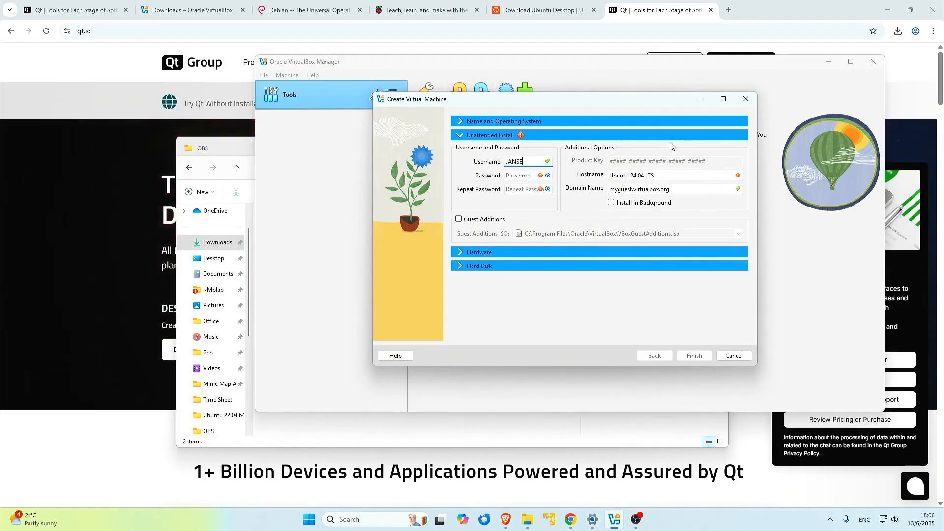
key("BackSpace")
key("BackSpace")
key("BackSpace")
type("jansen")
key("Tab")
key("Tab")
type("12")
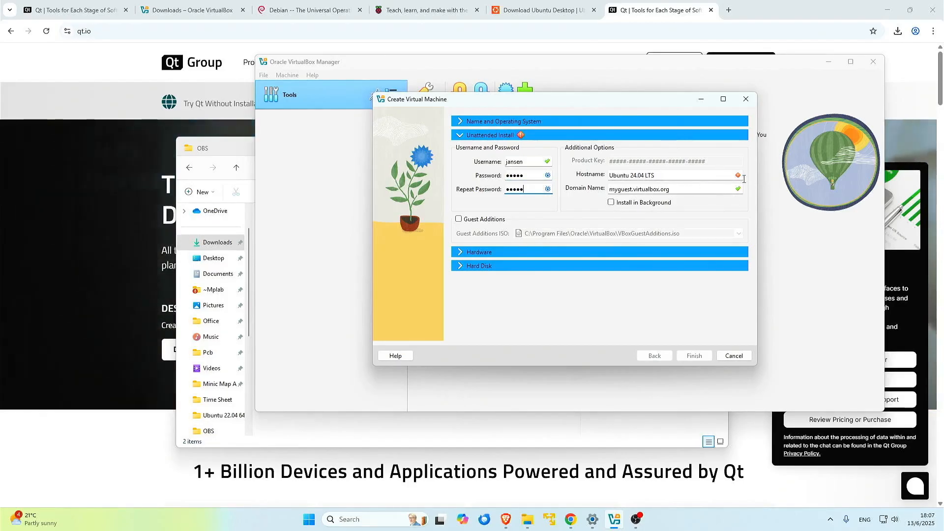
Change the hostname to Ubuntu24.04LTS by removing its space
left_click(641, 175)
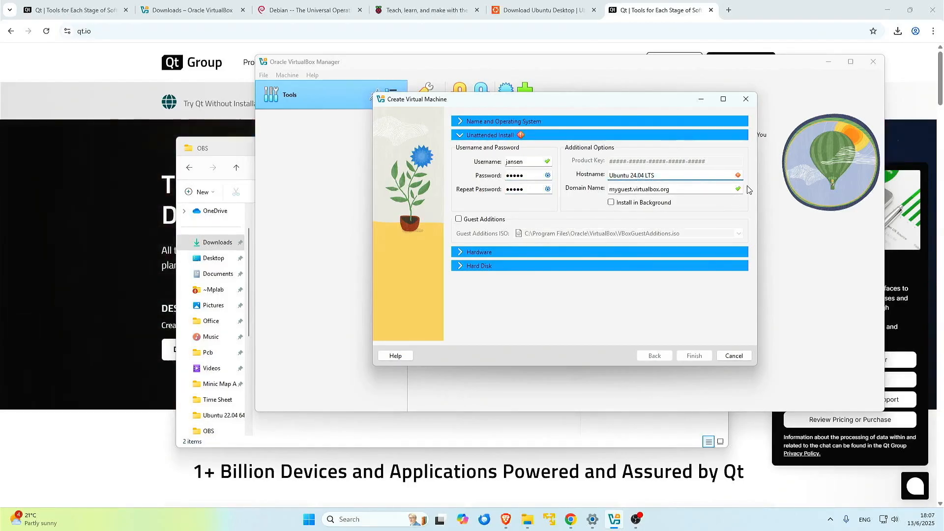
key("Left")
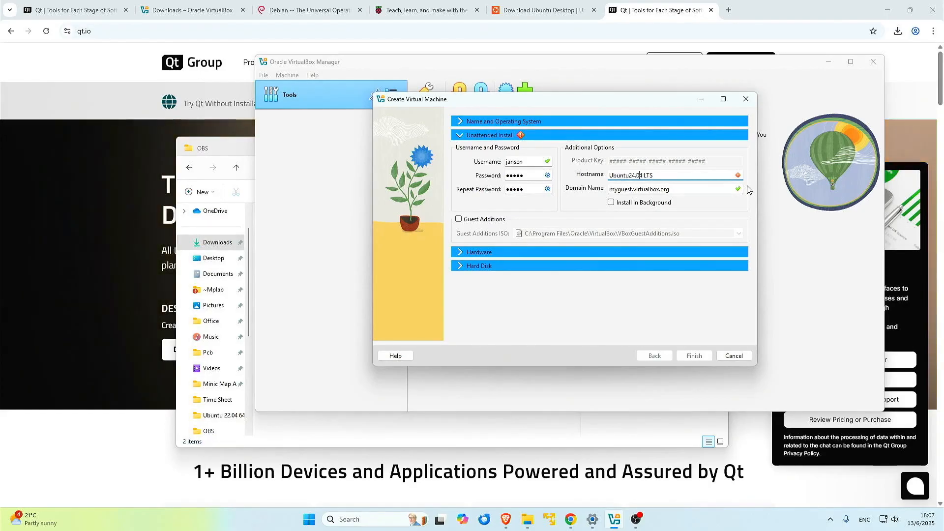
key("BackSpace")
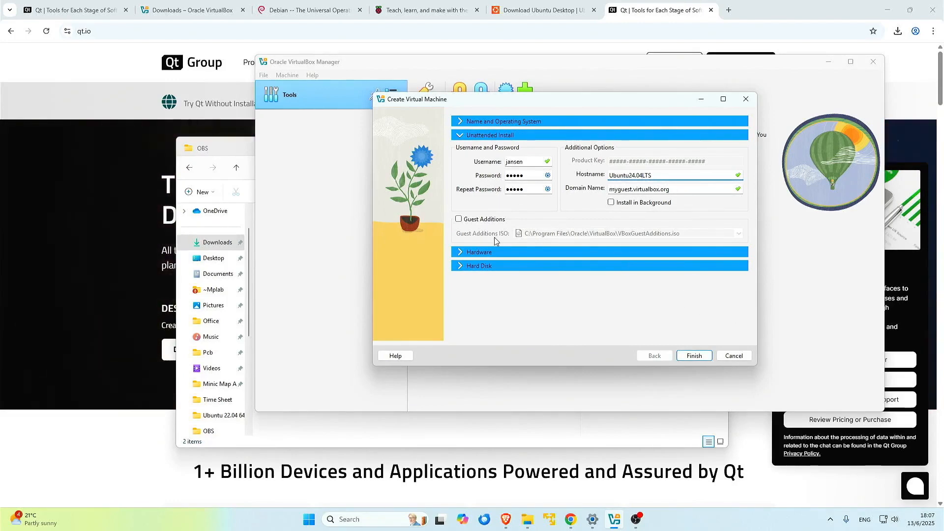
left_click(464, 253)
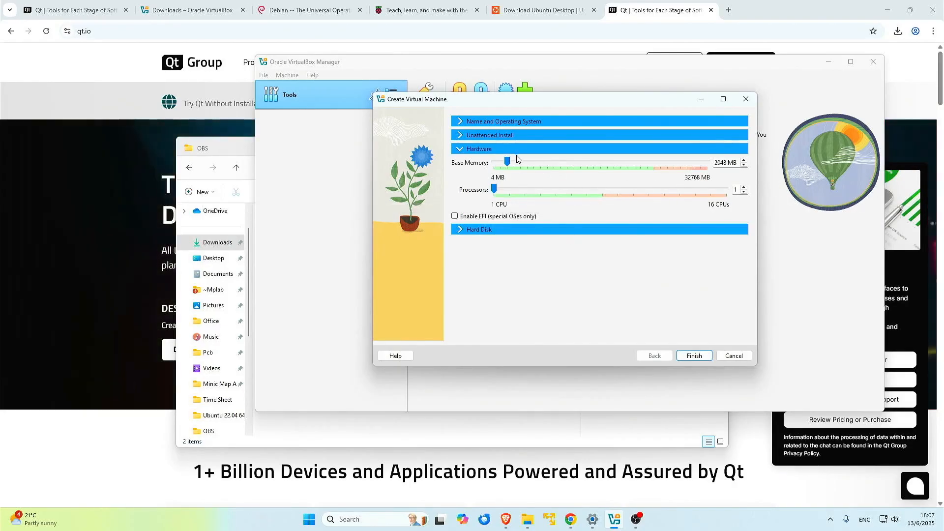
Set the VM's base memory to 16384 MB and processors to 16
left_click_drag(508, 167, 600, 171)
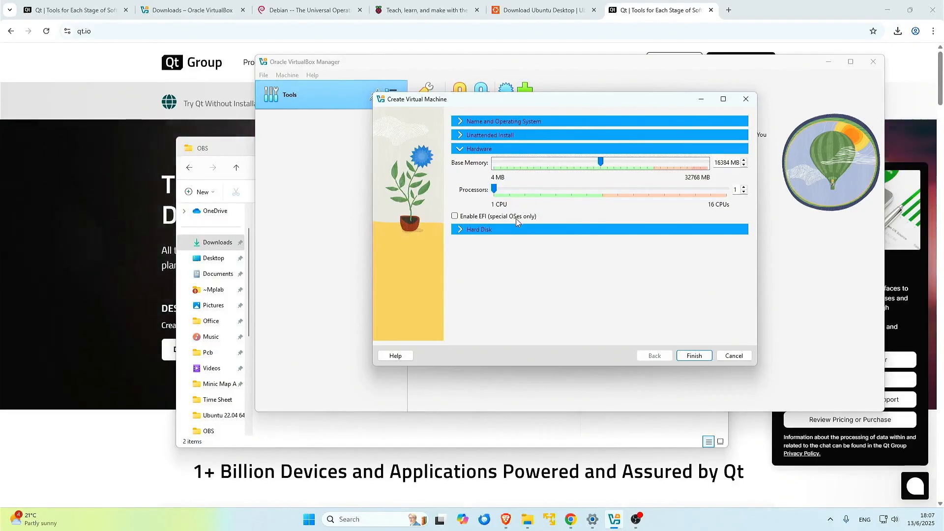
left_click_drag(494, 190, 729, 192)
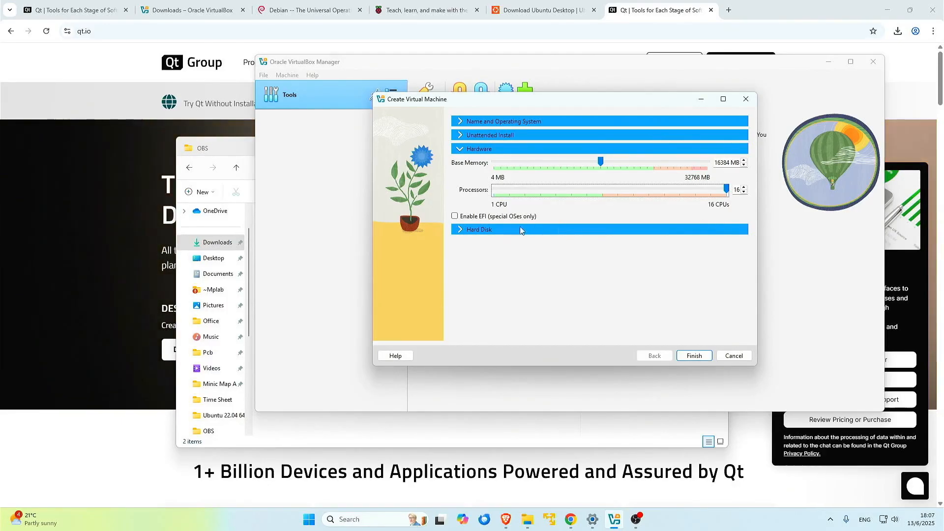
left_click(462, 230)
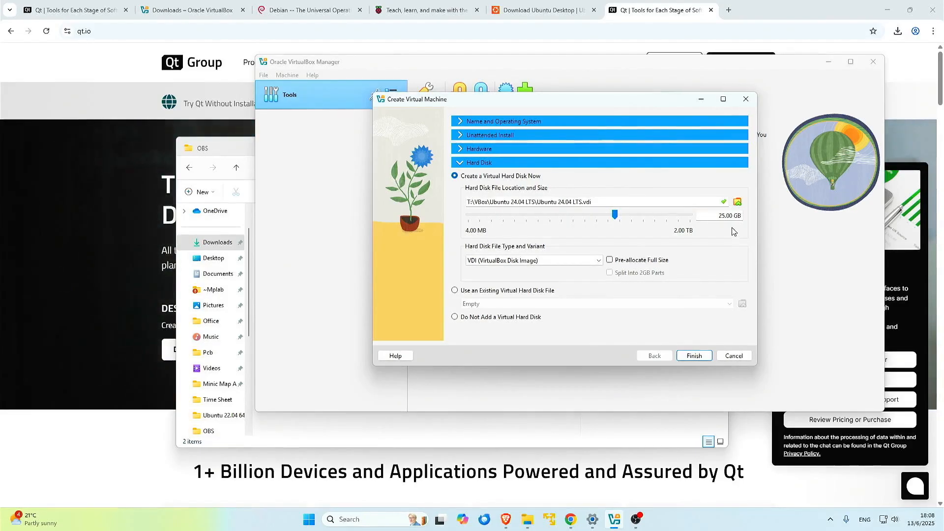
Set the virtual disk to 100 GB, finish creating the VM, and boot to the login screen
double_click(713, 219)
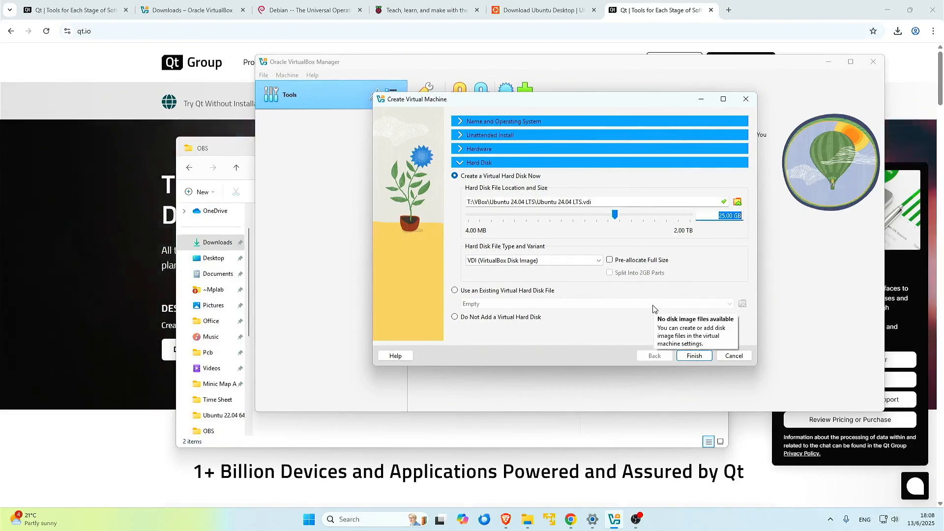
type("10")
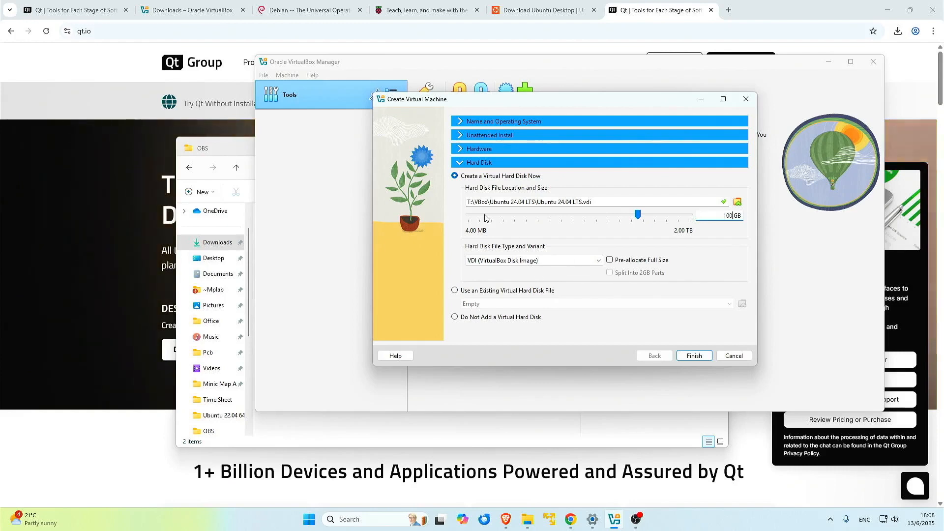
left_click(694, 356)
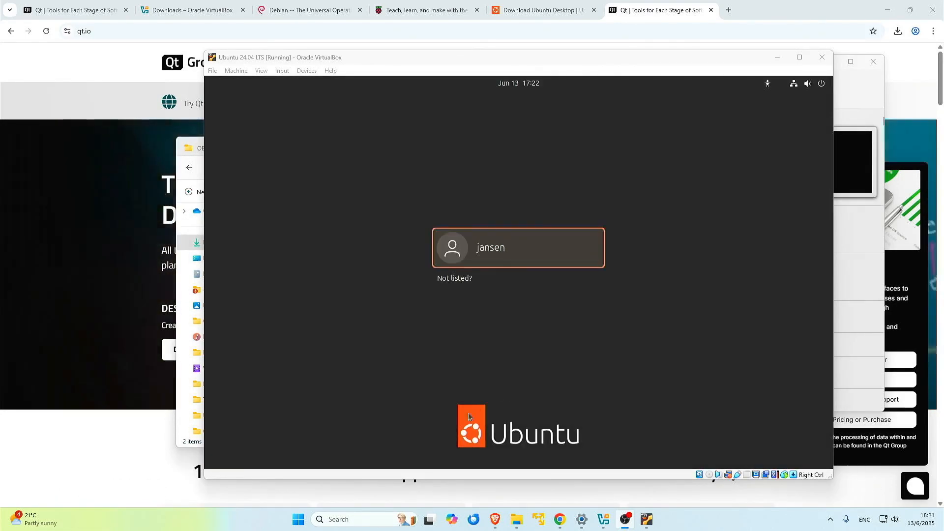
left_click(489, 261)
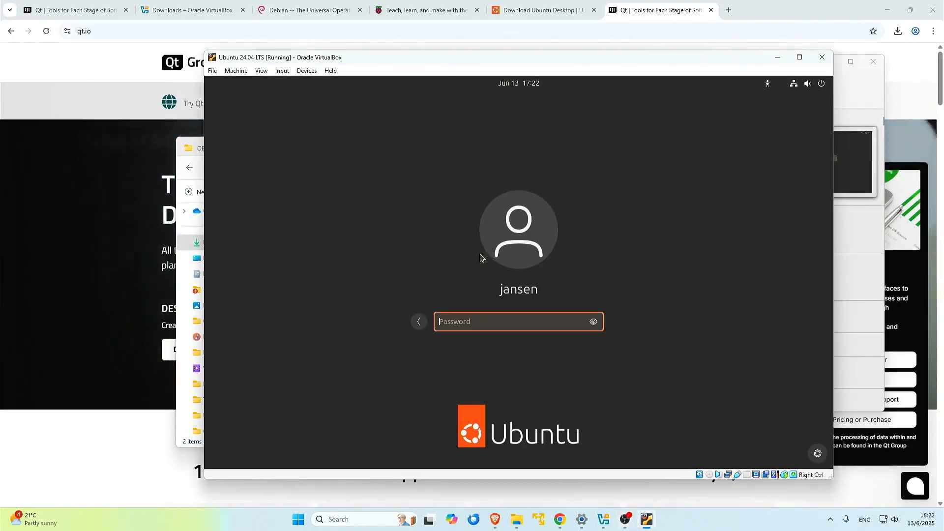
Sign in and finish the welcome setup, skipping Ubuntu Pro and declining system-data sharing
type("•••••")
key("Return")
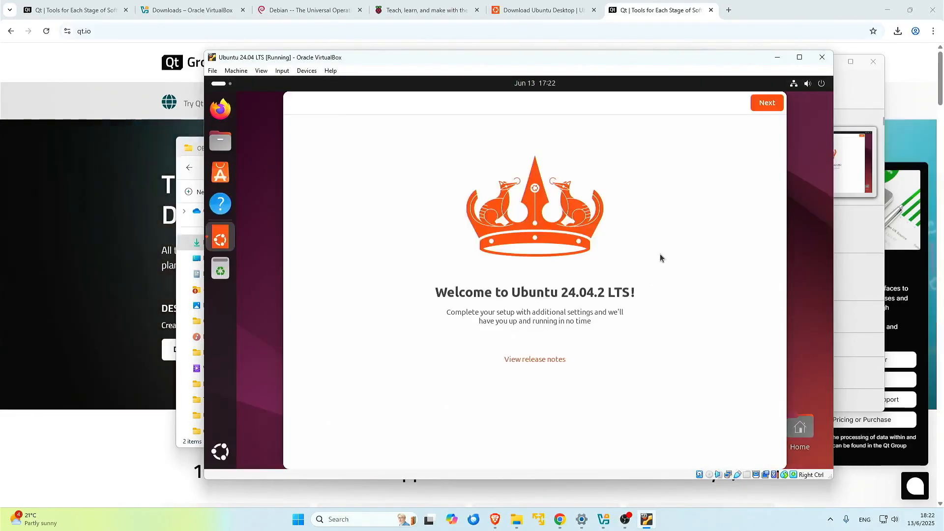
left_click(767, 103)
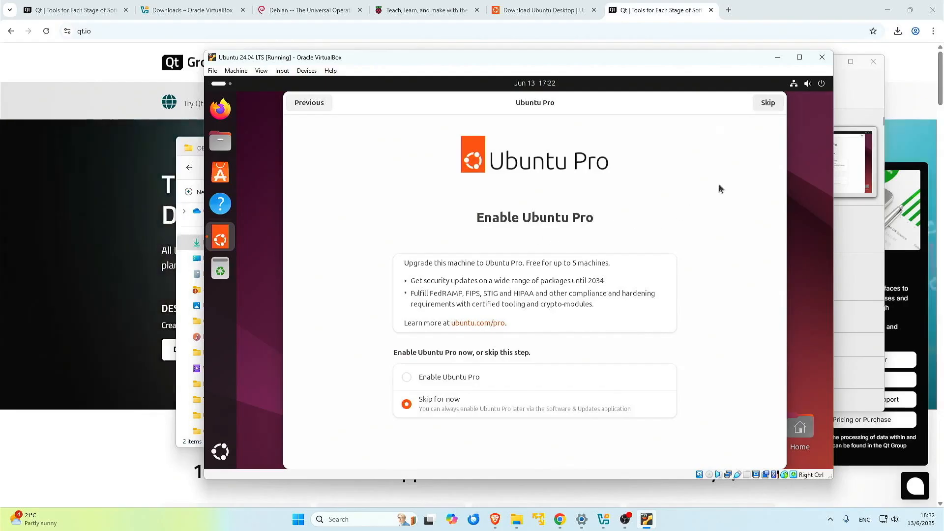
left_click(769, 103)
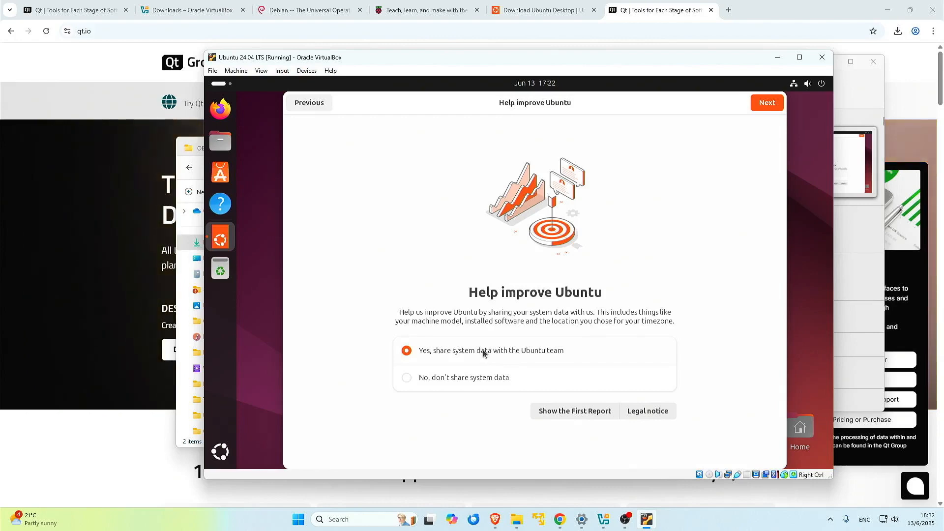
left_click(431, 382)
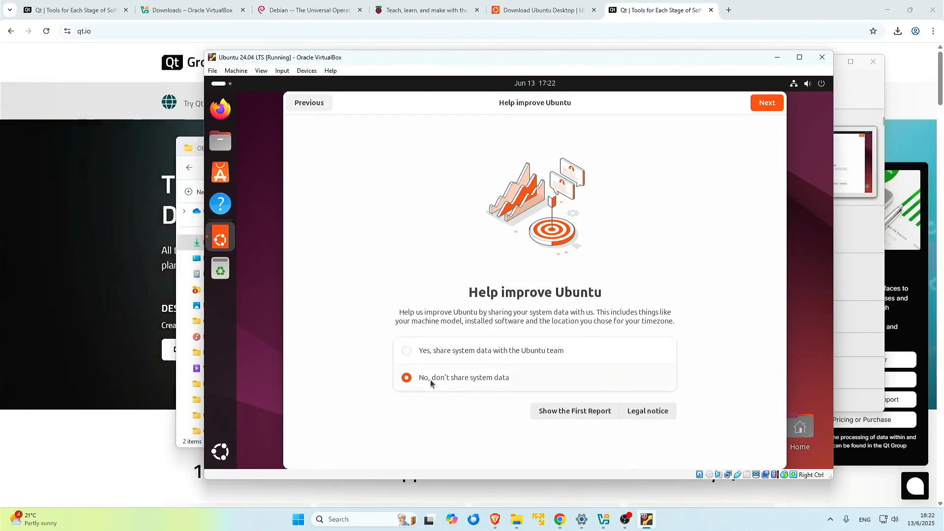
left_click(771, 104)
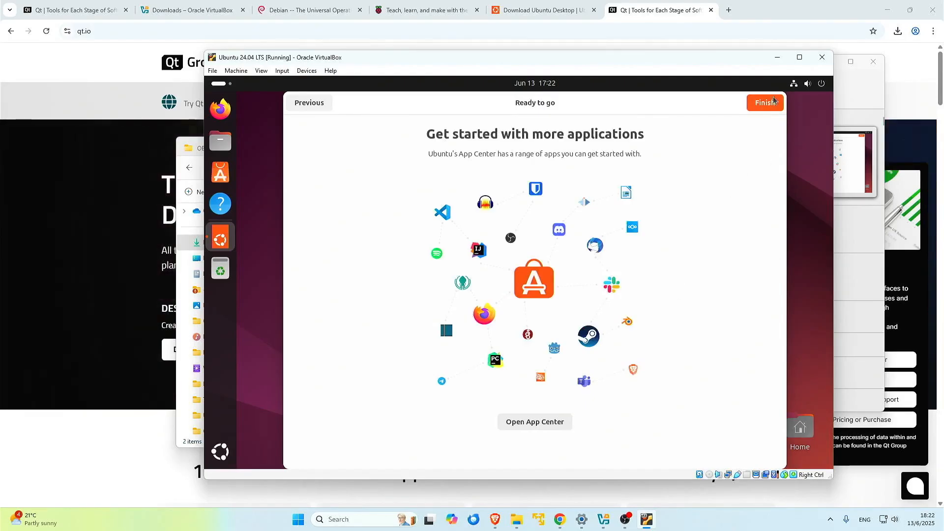
left_click(765, 103)
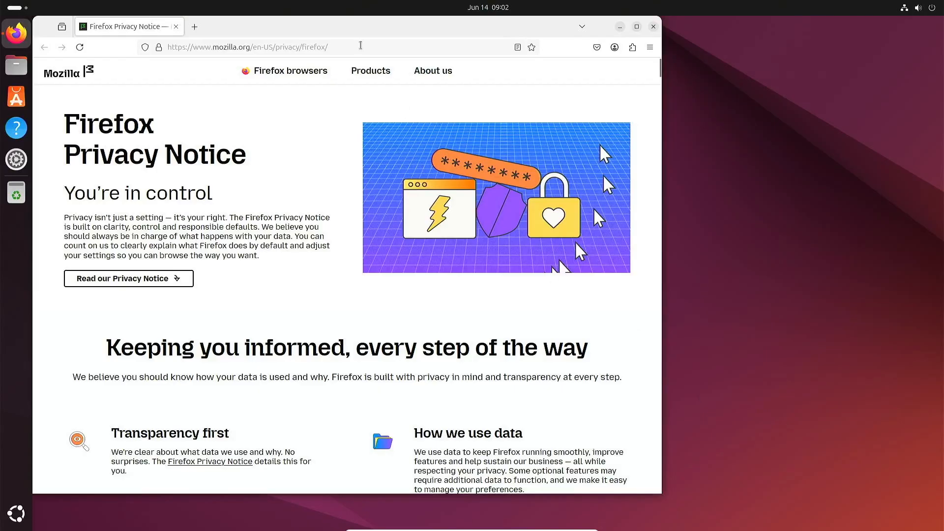
Search the web for qt and open the Qt download page, accepting cookie prompts
left_click(360, 45)
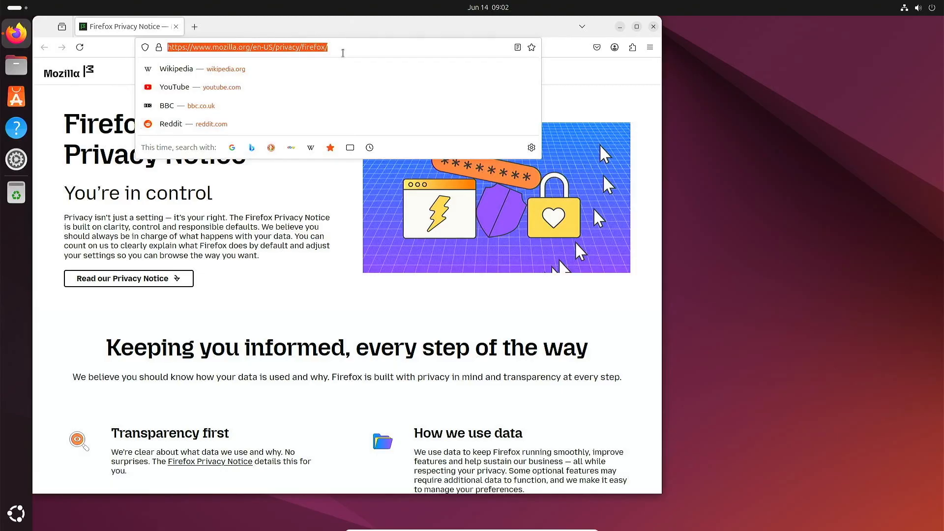
type("qt")
key("Return")
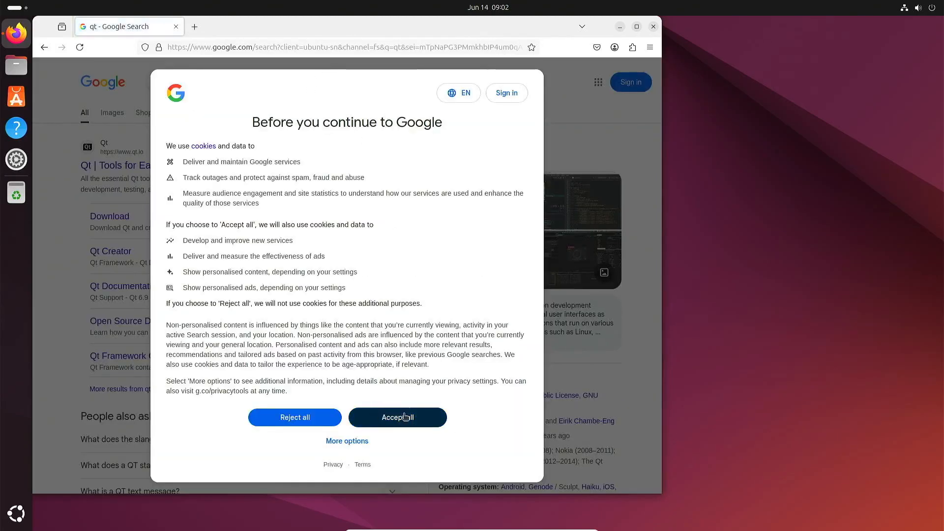
left_click(405, 416)
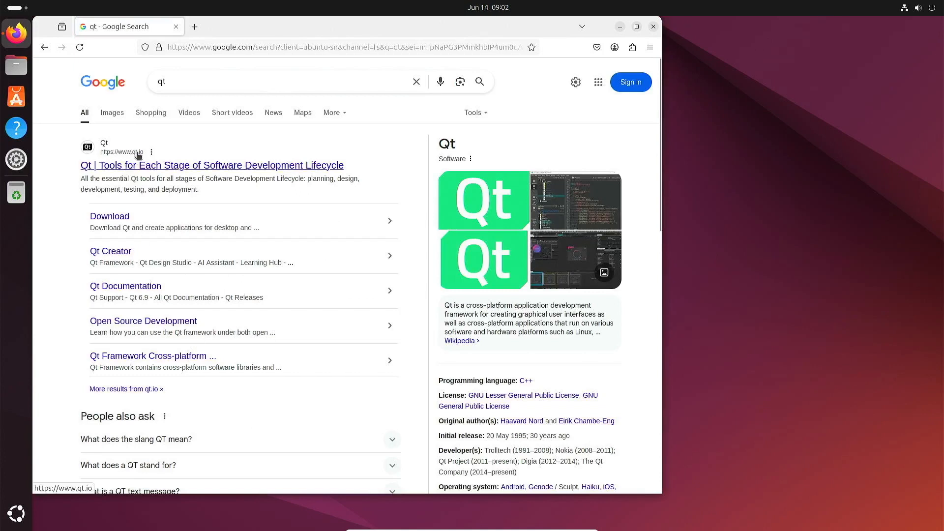
left_click(114, 217)
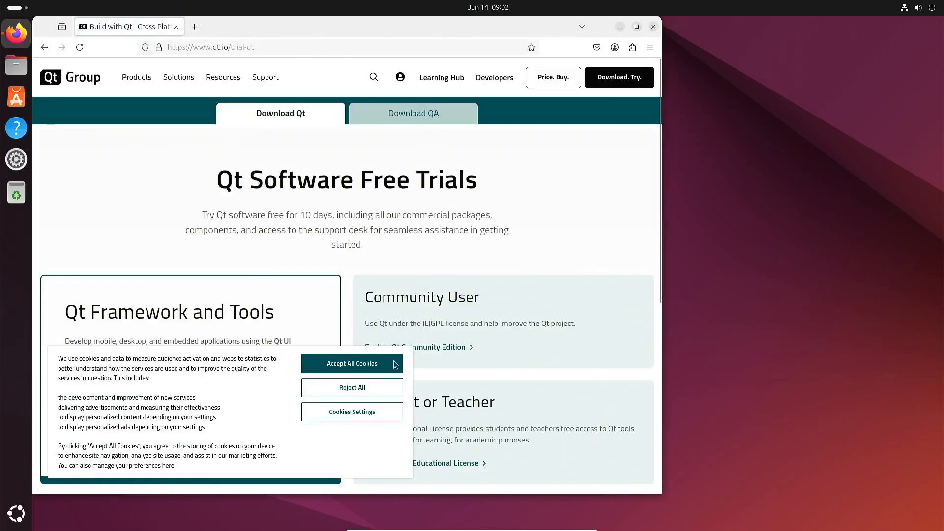
left_click(352, 366)
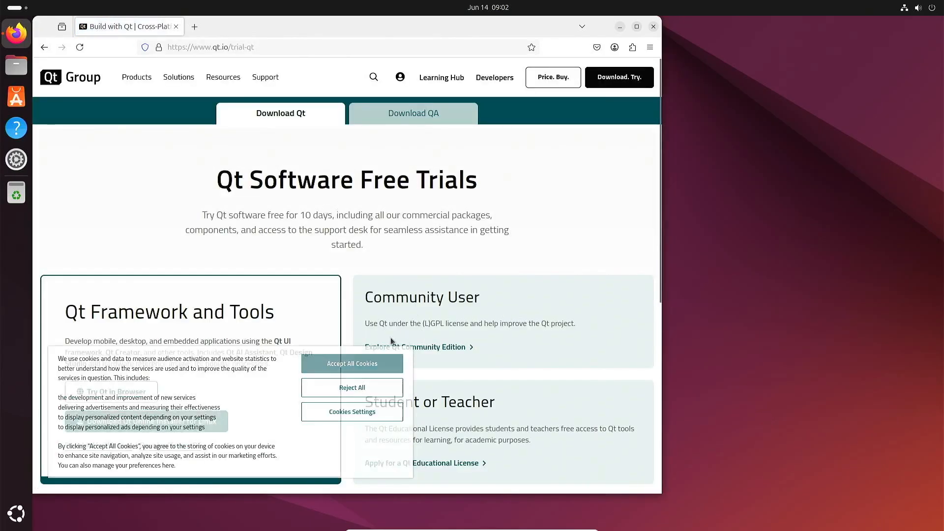
Download the Qt Online Installer for Linux x64, then close Firefox
left_click(438, 349)
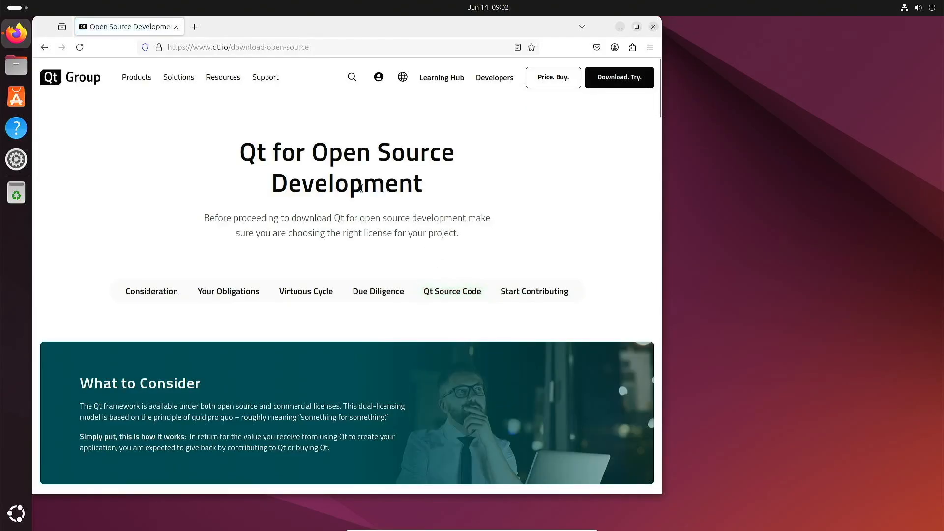
scroll(385, 204, "down", 10)
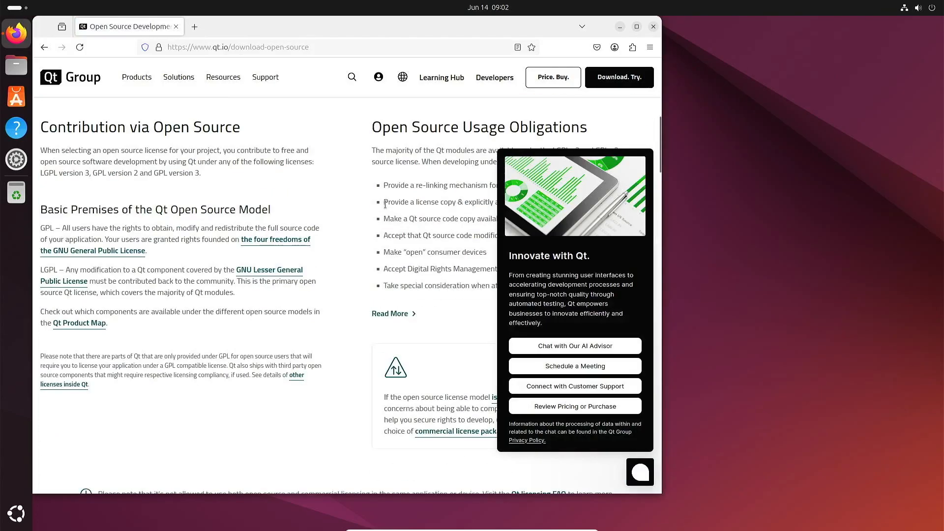
scroll(385, 204, "down", 10)
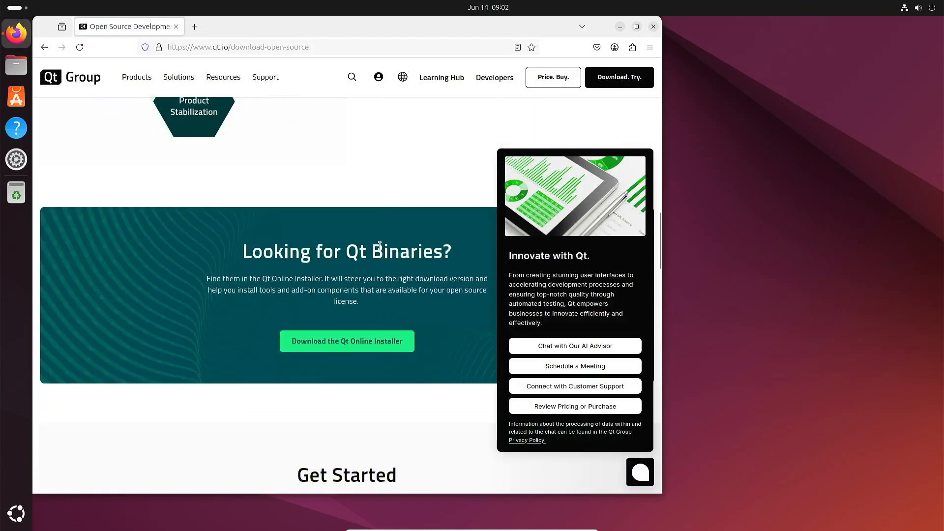
left_click(335, 349)
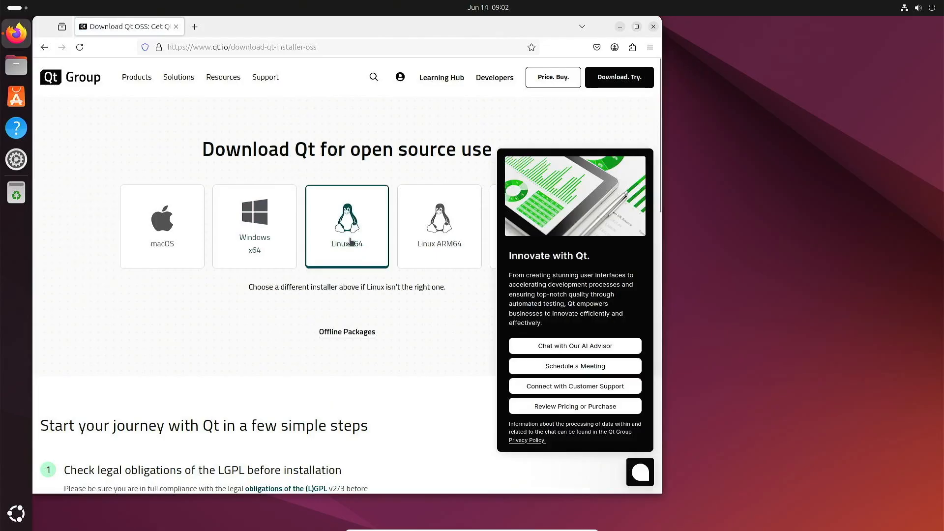
left_click(351, 241)
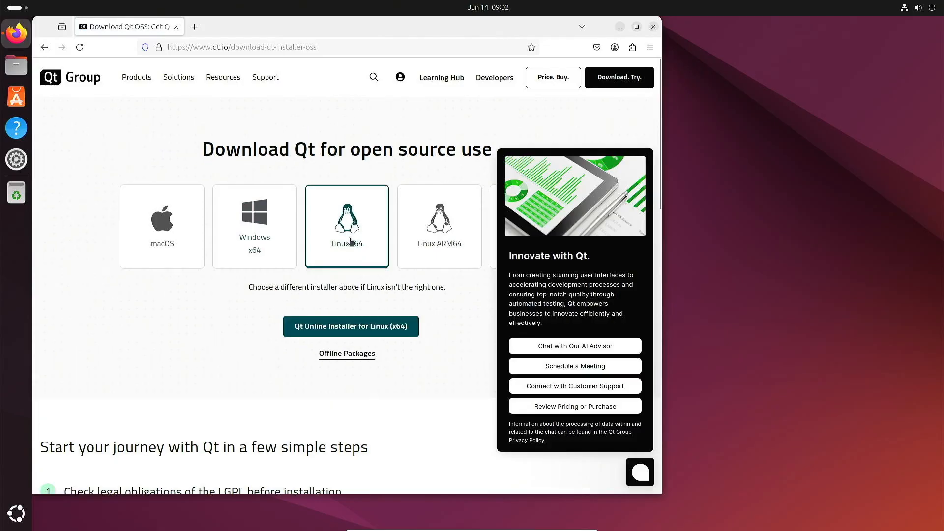
left_click(352, 330)
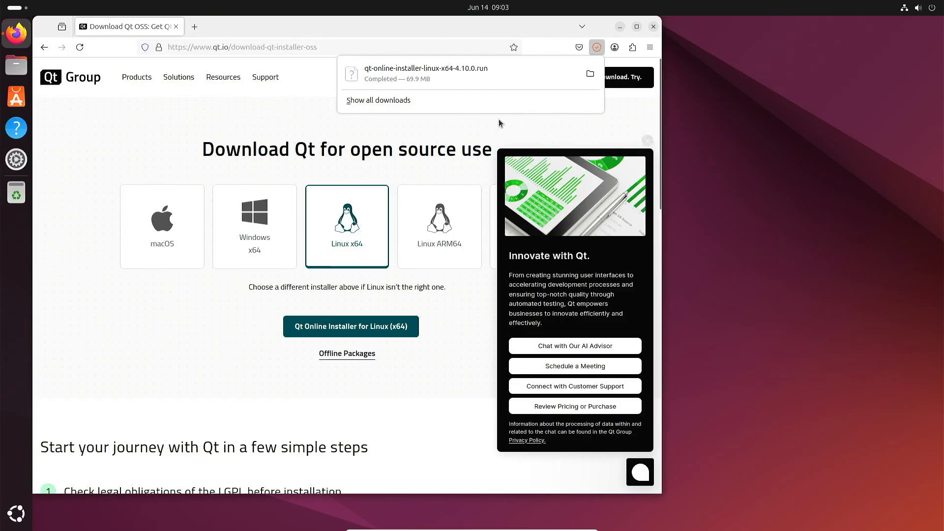
left_click(655, 28)
left_click(655, 28)
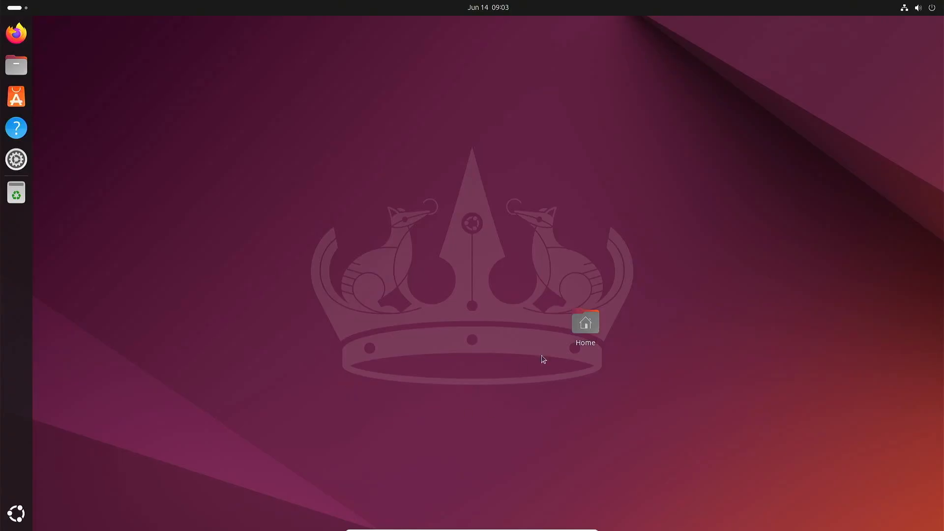
Move the Home icon to the top-left and open a Terminal window at screen centre
left_click_drag(588, 326, 76, 51)
left_click(260, 216)
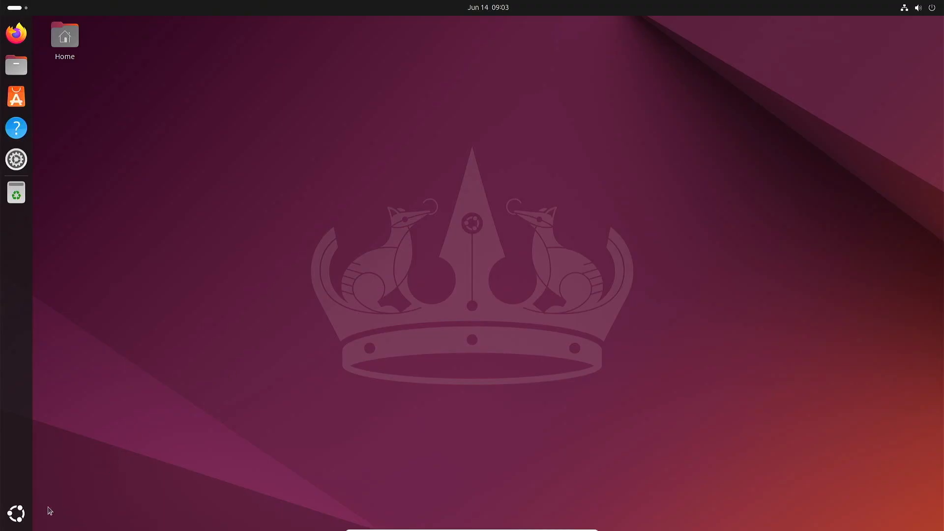
left_click(15, 515)
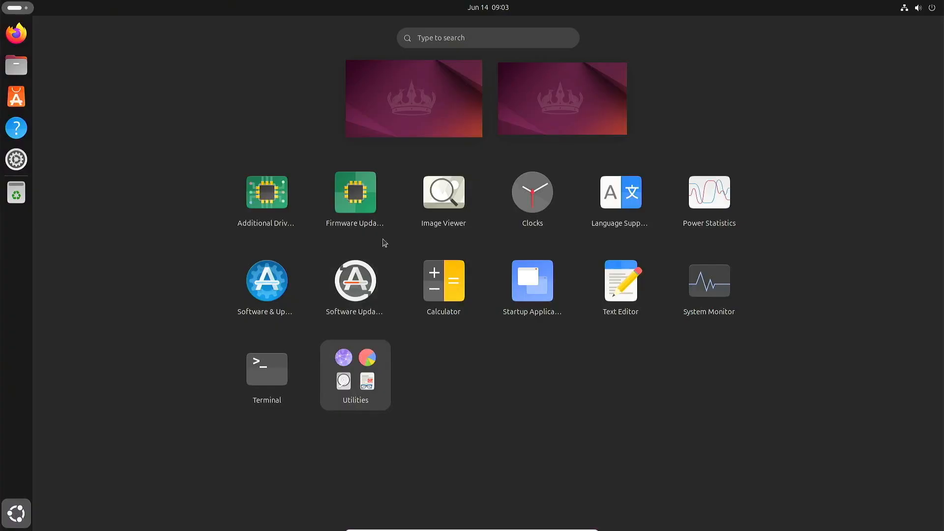
left_click(269, 364)
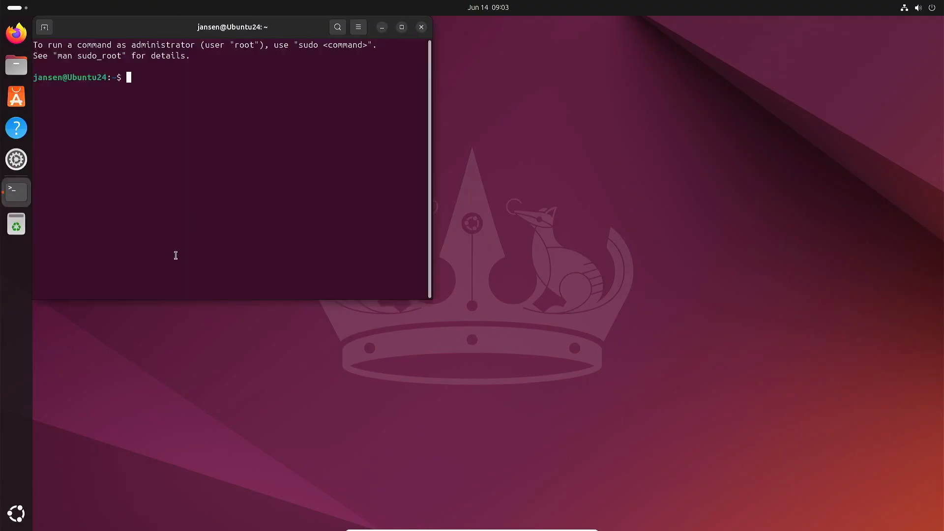
left_click_drag(180, 29, 317, 115)
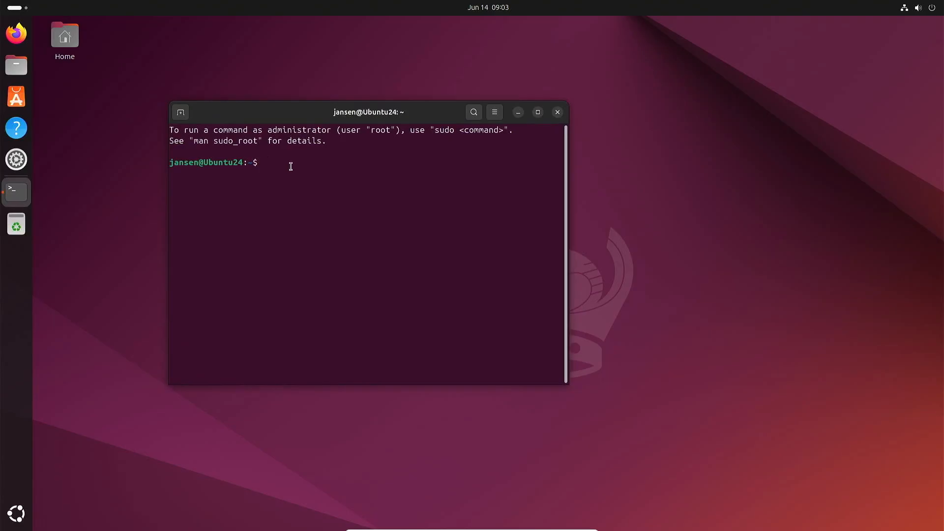
List the home folder, then cd into Downloads and list the Qt installer file
type("ls")
key("Return")
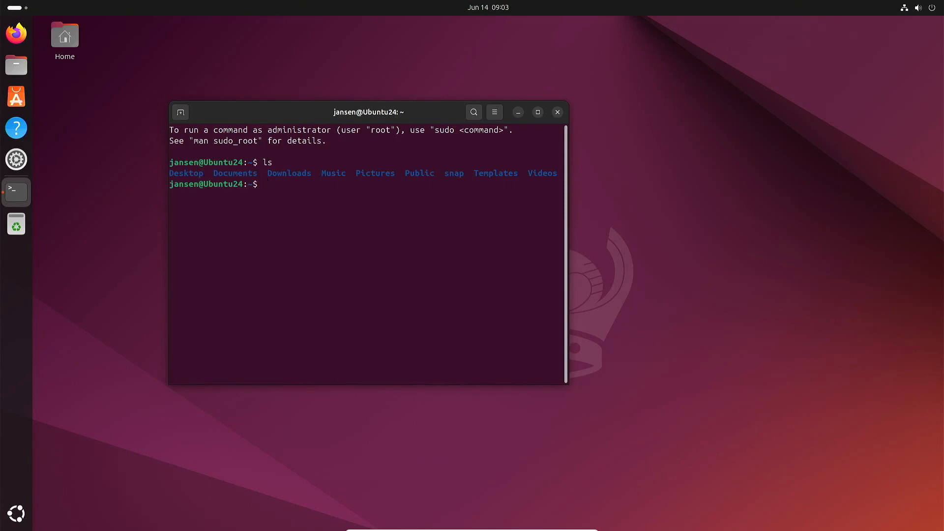
type("cd Down")
key("Tab")
key("Return")
type("ls")
key("Return")
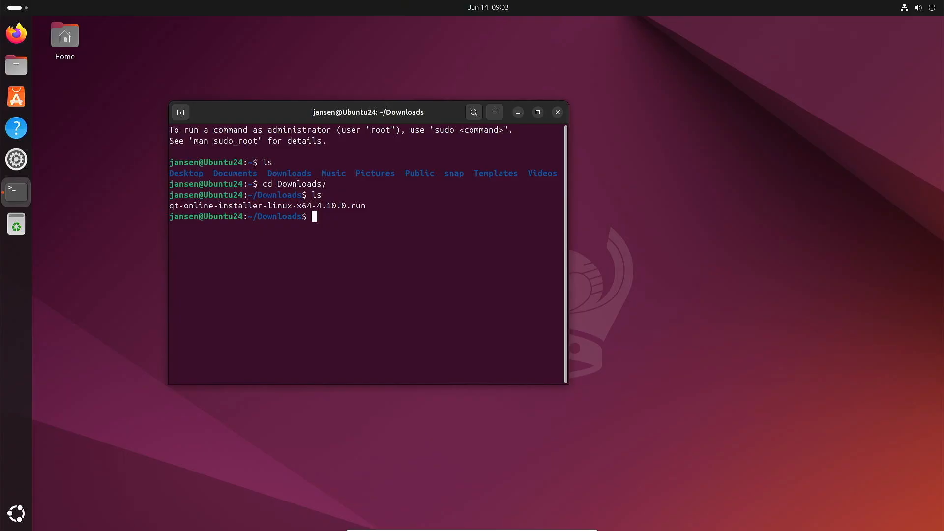
type("chmod")
key("BackSpace")
key("BackSpace")
key("BackSpace")
key("BackSpace")
key("BackSpace")
left_click(24, 68)
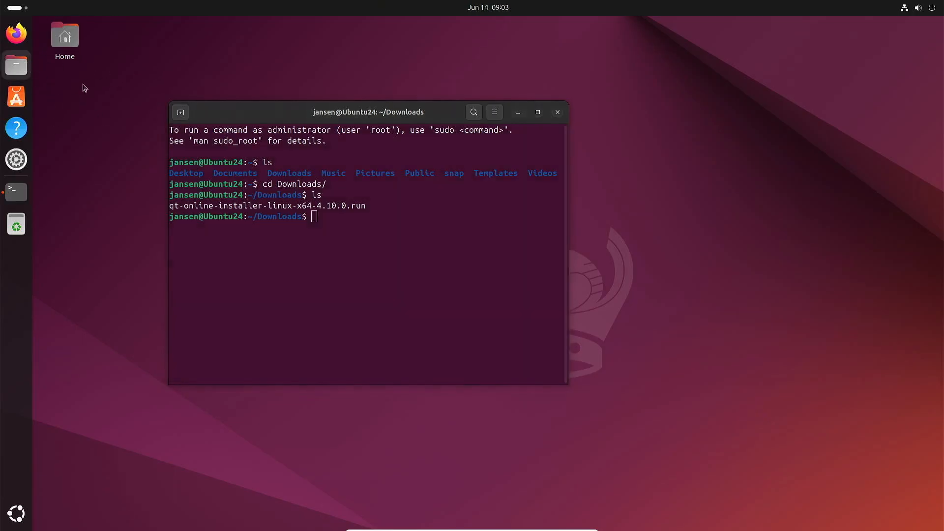
In Files, mark qt-online-installer-linux-x64-4.10.0.run in Downloads as Executable as Program
left_click_drag(148, 27, 431, 182)
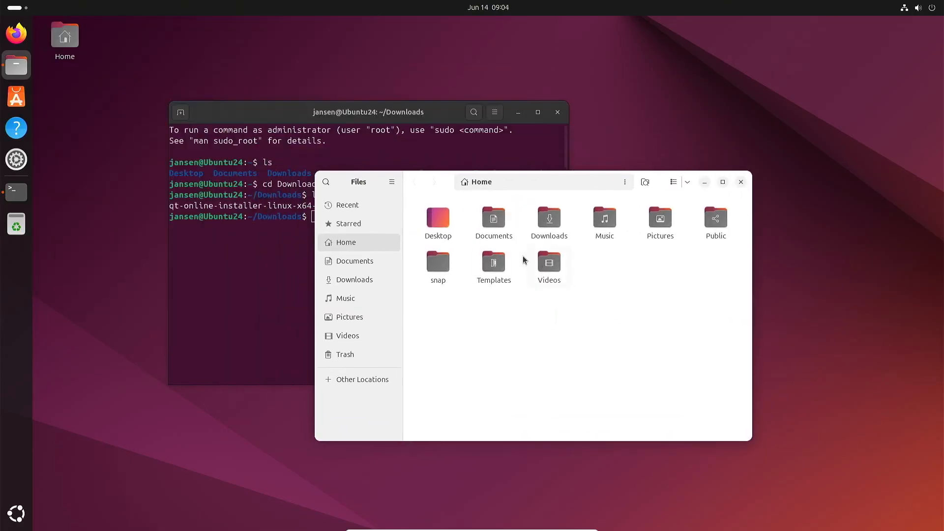
double_click(551, 224)
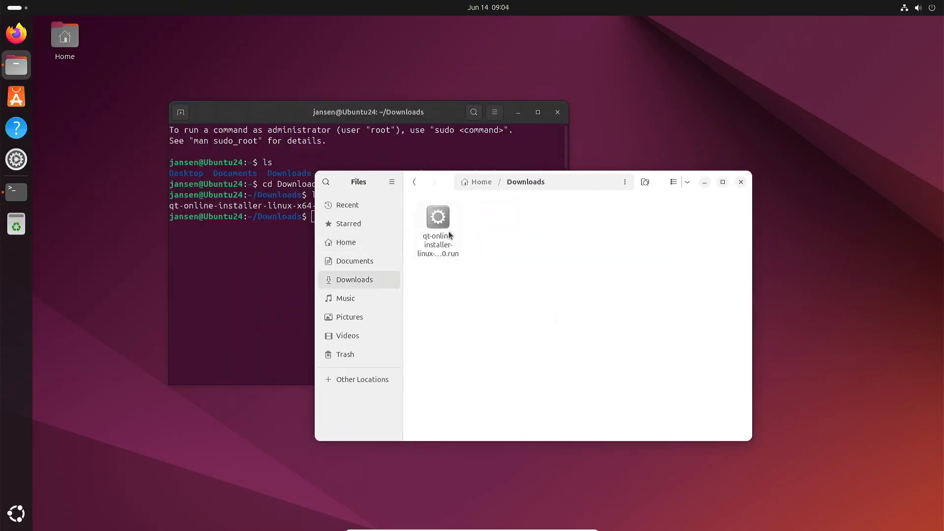
left_click(446, 218)
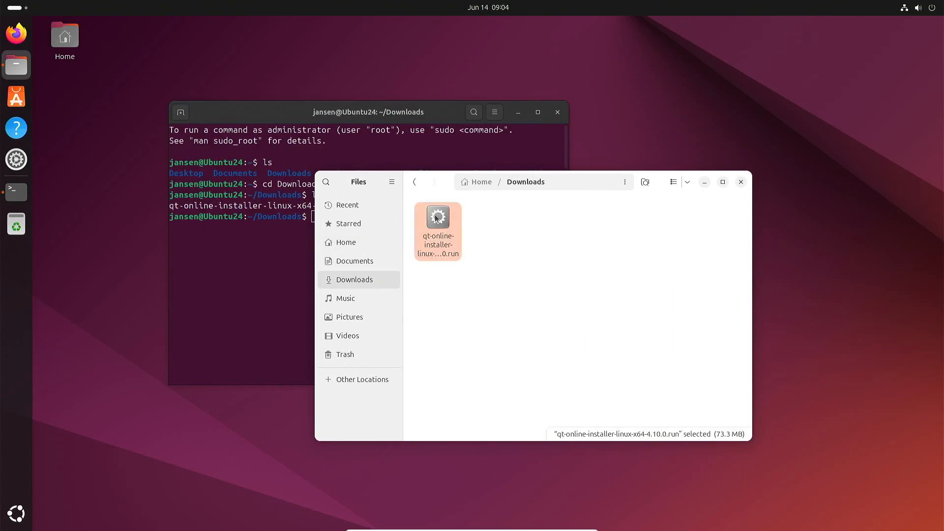
right_click(437, 225)
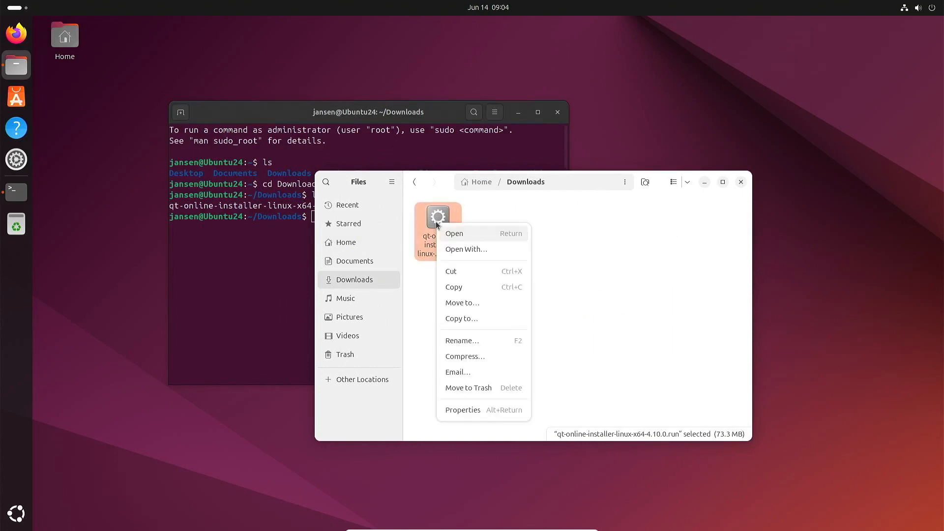
left_click(462, 411)
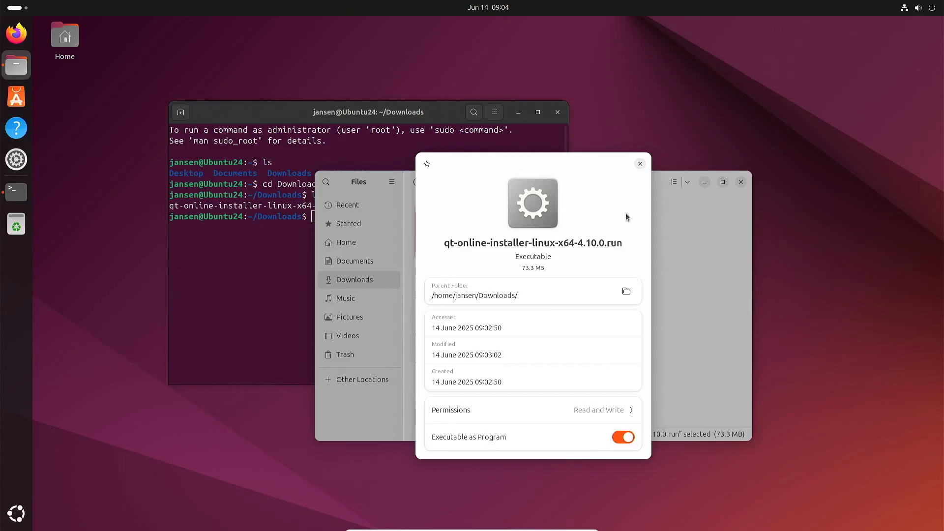
left_click(639, 164)
Return to the terminal and list Downloads to confirm the installer is executable
left_click(268, 302)
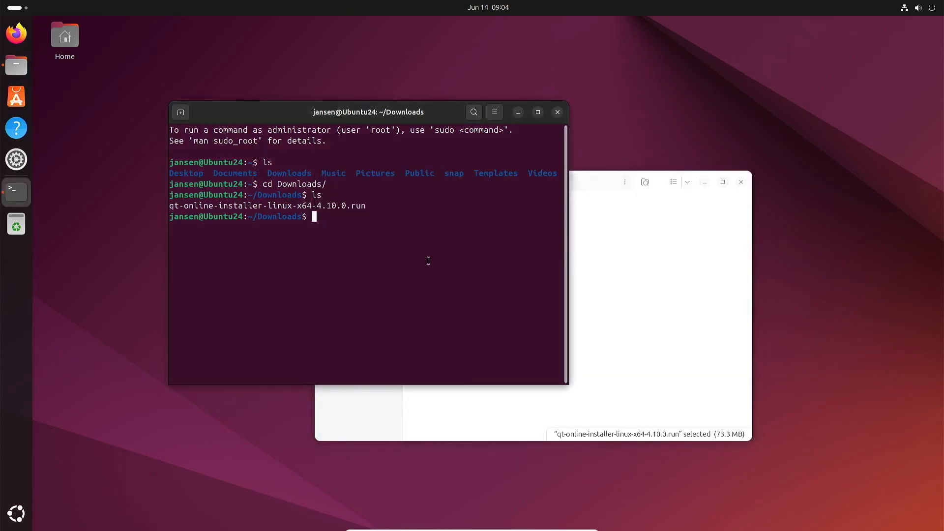
type("ls")
key("Return")
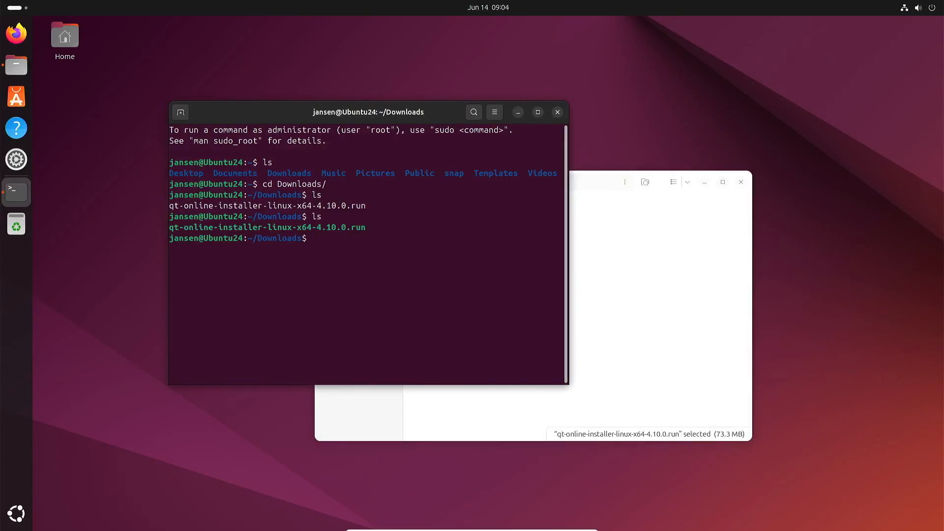
Run ./qt-online-installer-linux-x64-4.10.0.run from the terminal, then cancel and quit the installer
type("./qqt")
key("BackSpace")
key("BackSpace")
type("t")
key("Tab")
key("Return")
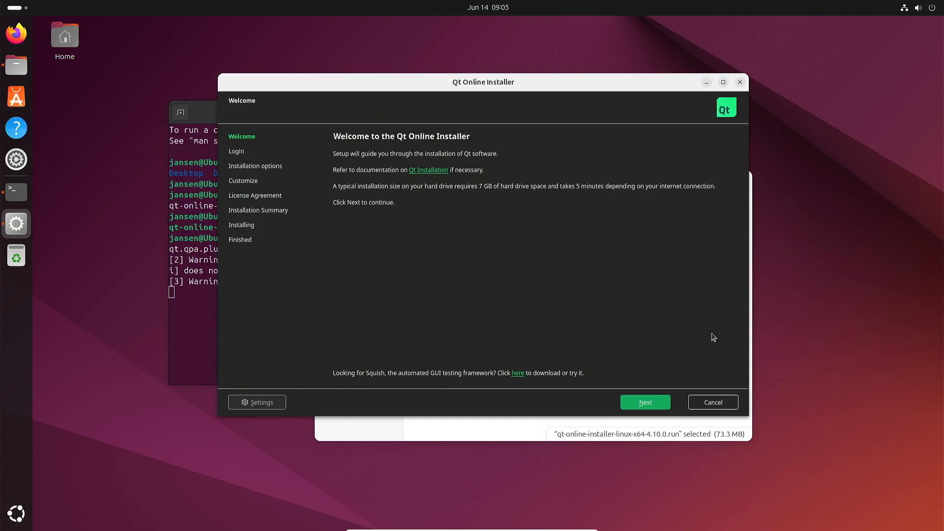
left_click(728, 399)
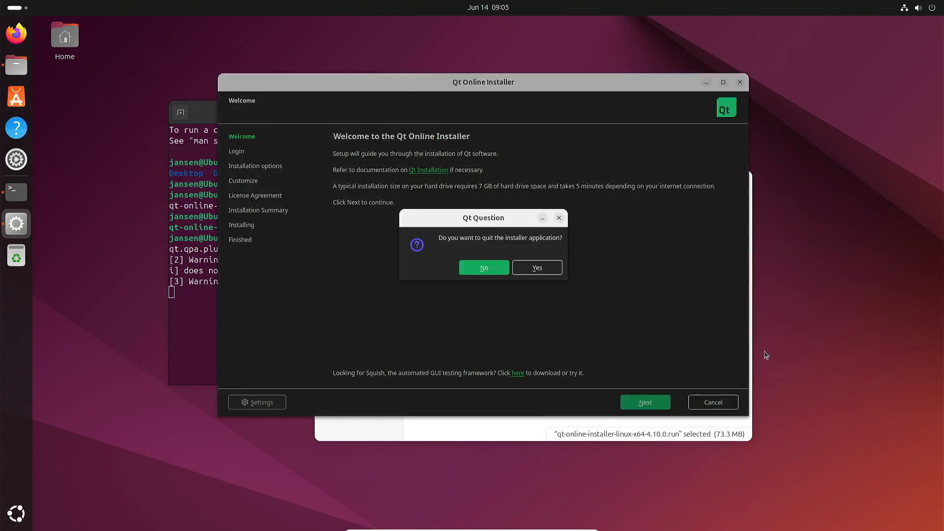
left_click(539, 271)
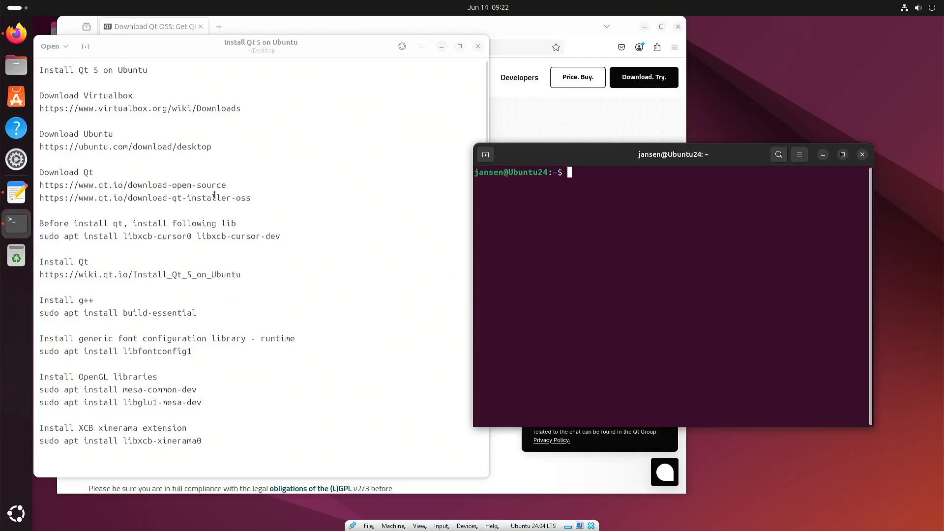
In the Qt 5 notes, select the line 'sudo apt install libxcb-cursor0 libxcb-cursor-dev'
left_click(286, 199)
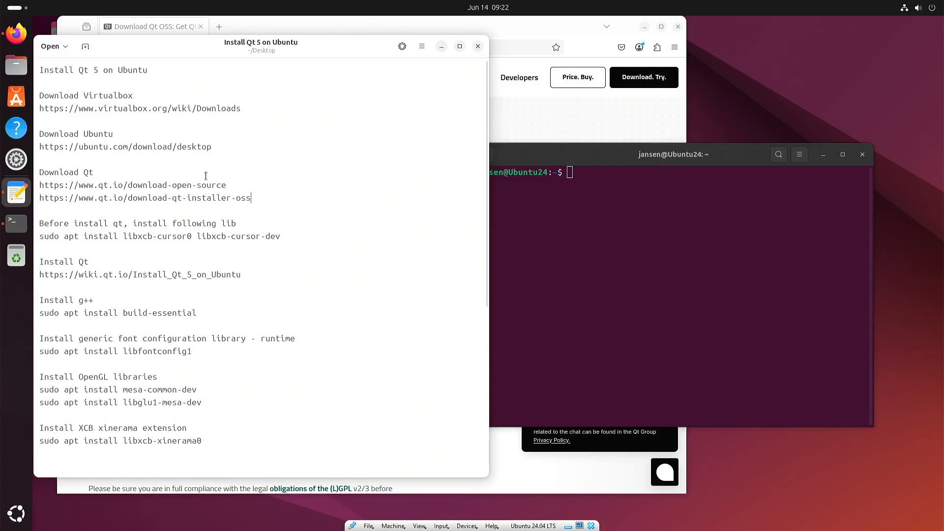
left_click(234, 142)
left_click_drag(281, 236, 32, 232)
key("ctrl+c")
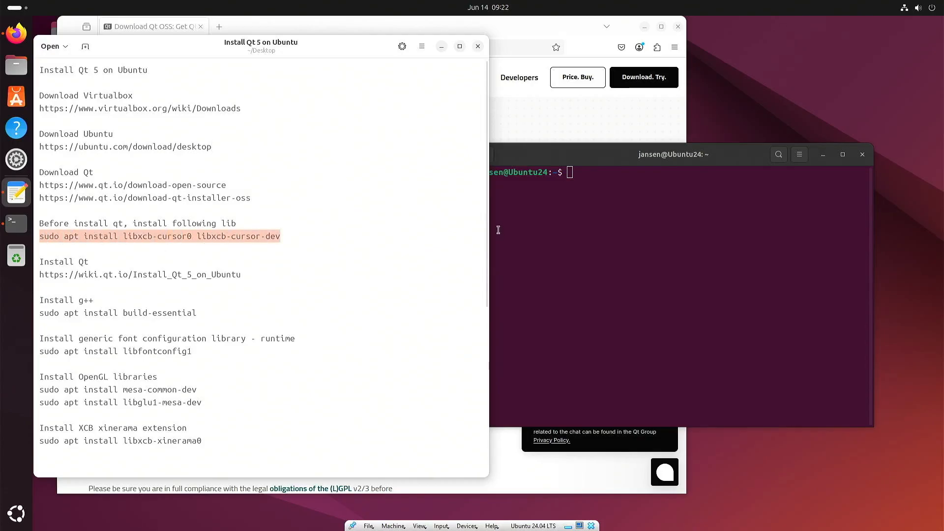
Paste and run the libxcb-cursor apt install command, confirming with the sudo password and Y
left_click(558, 224)
right_click(558, 224)
left_click(580, 257)
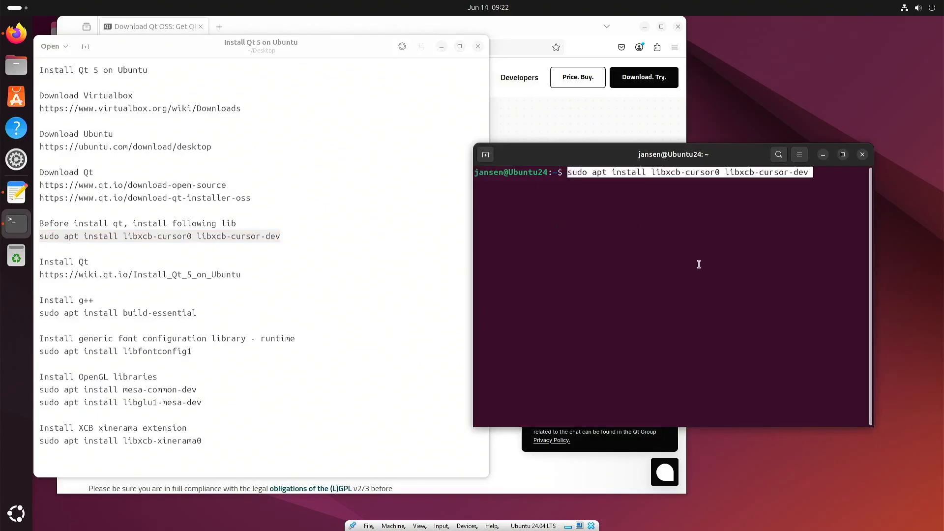
key("Return")
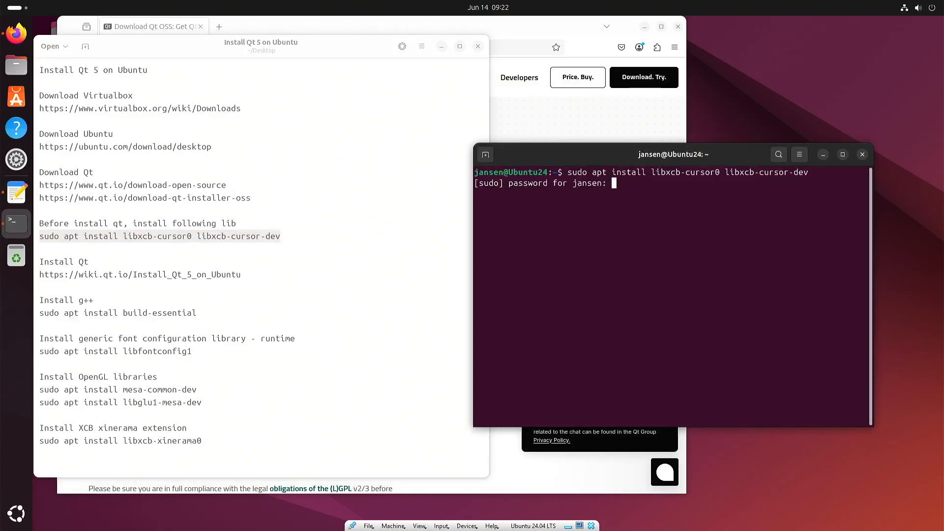
key("Return")
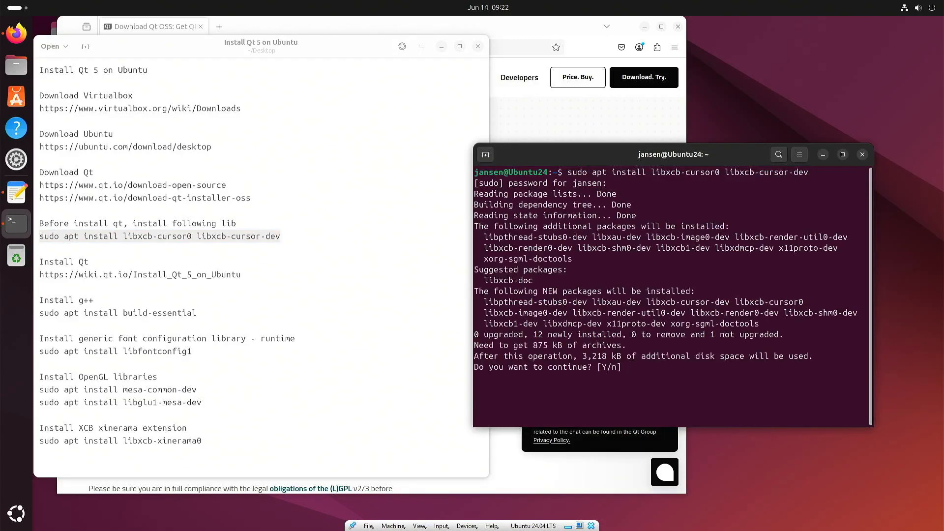
key("Return")
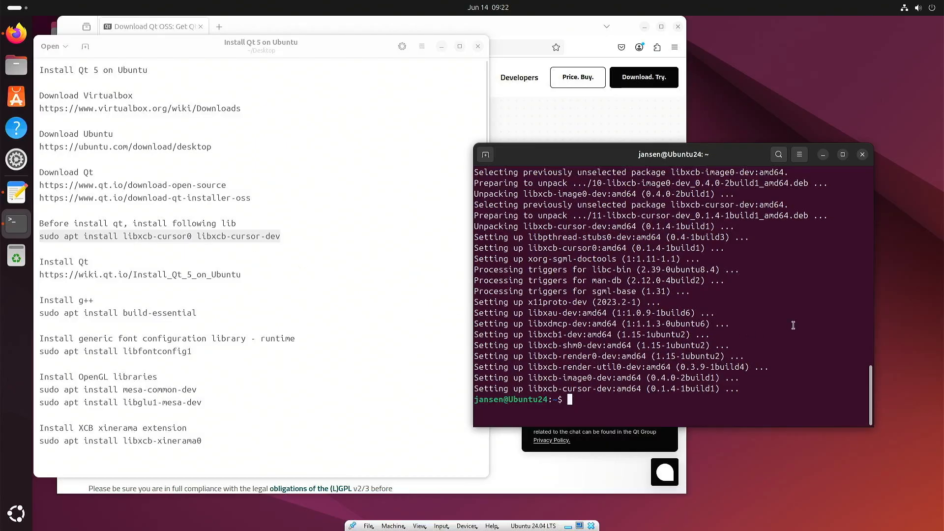
type("cd Downloads/")
In ~/Downloads, list the files and launch qt-online-installer-linux-x64-4.10.0.run
key("Return")
type("ls")
key("Return")
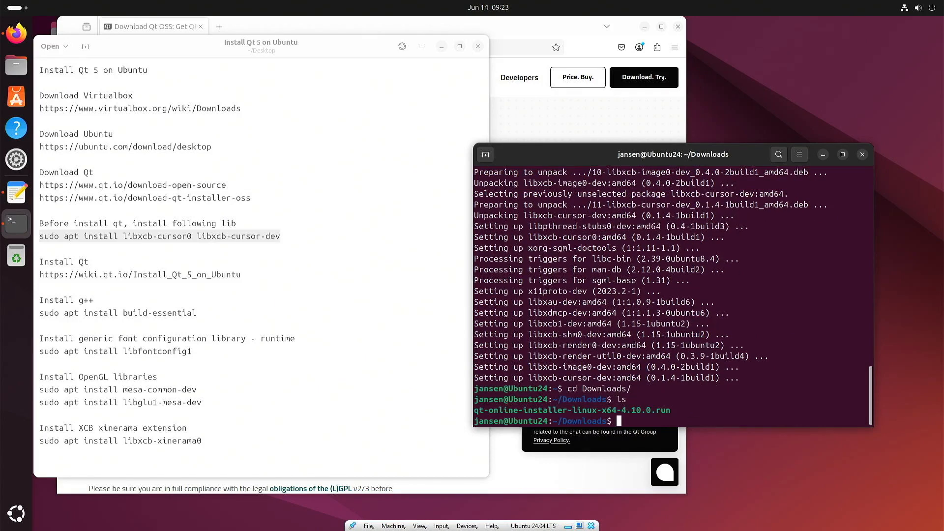
type("./qt")
key("Tab")
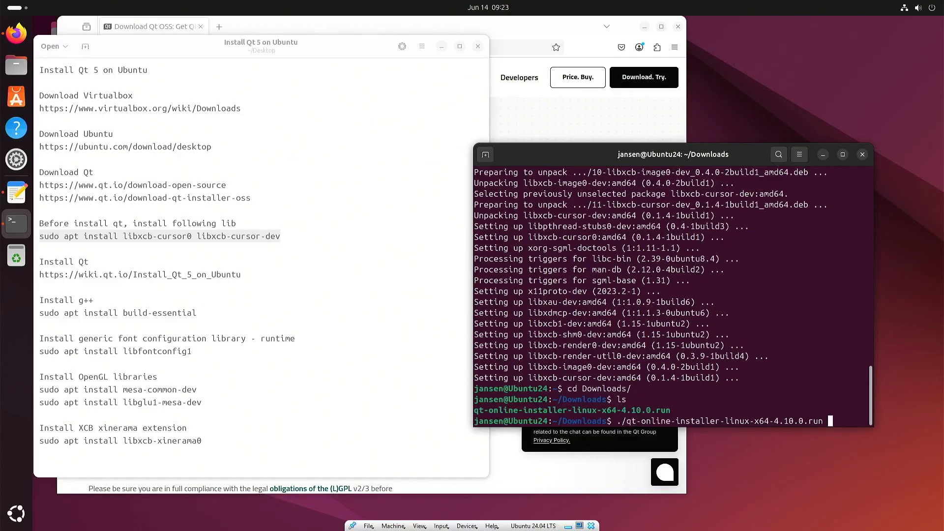
key("Return")
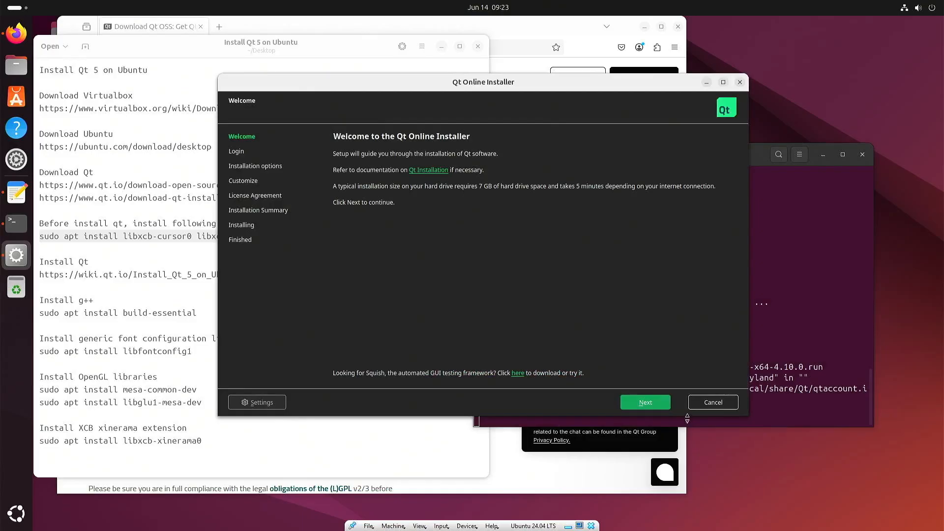
Sign in with the Qt account email and password, accept the terms, and tick the open source obligations
left_click(645, 402)
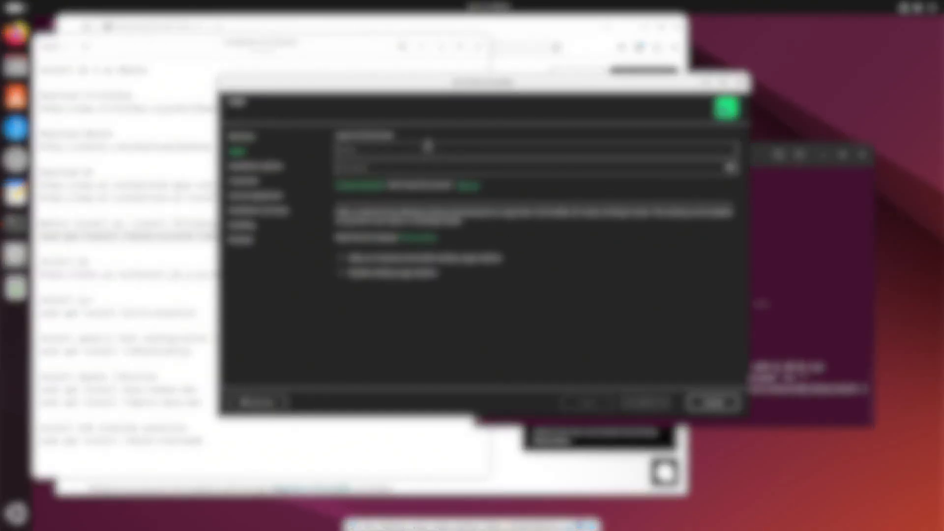
type("[unreadable][unreadable]")
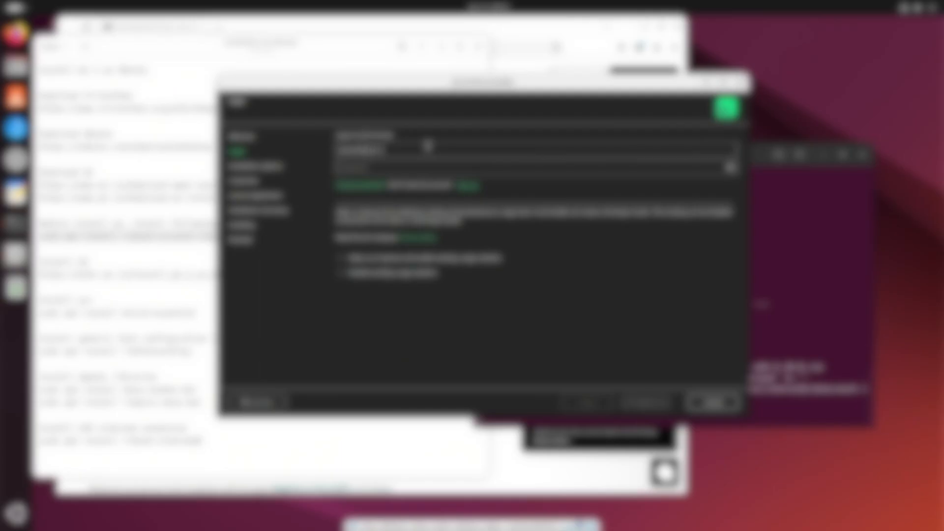
key("Tab")
type("[unreadable][unreadable][unreadable]")
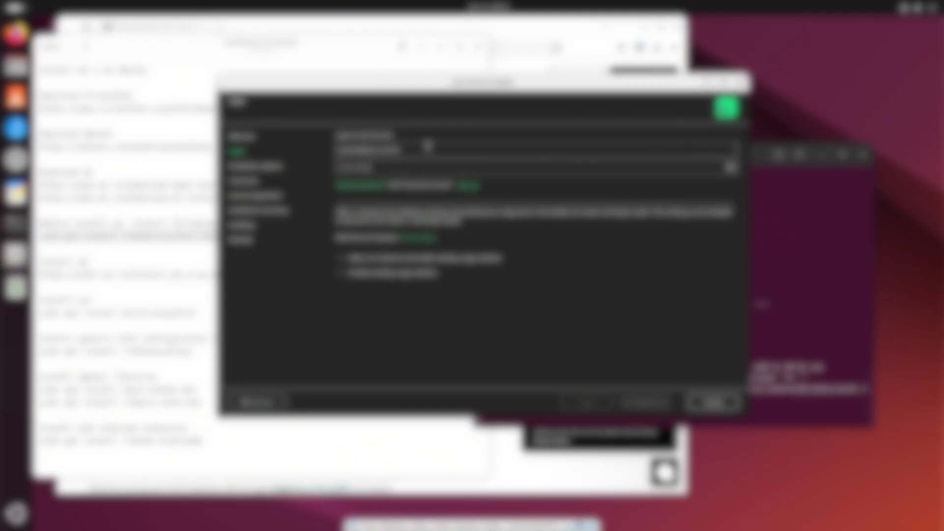
left_click(354, 261)
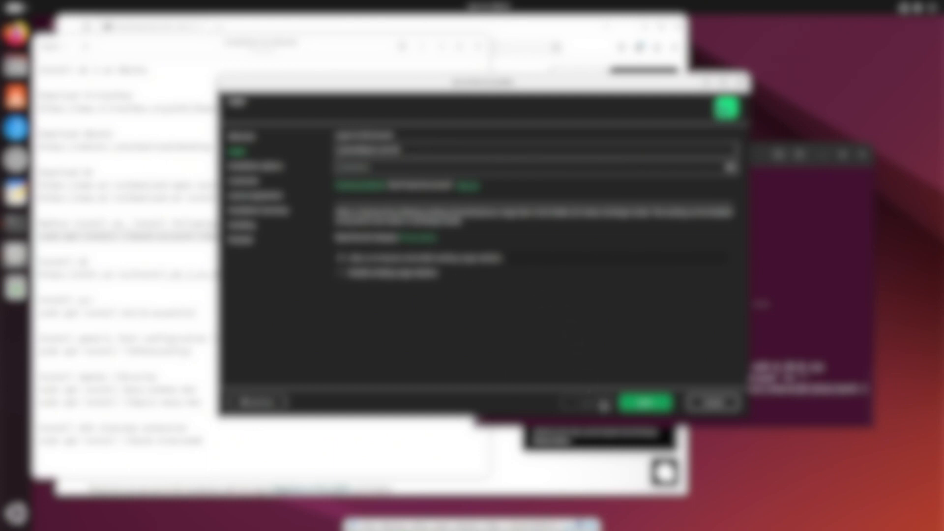
left_click(647, 404)
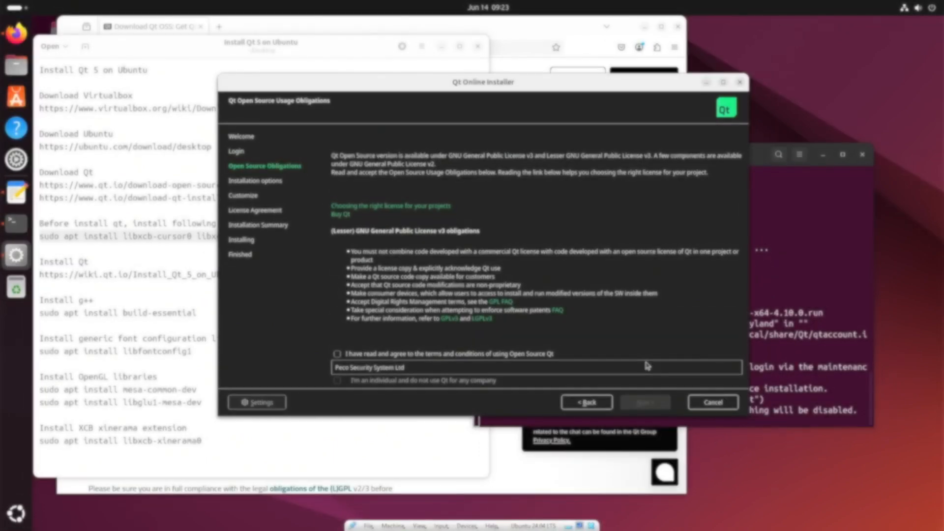
left_click(337, 354)
Move past the open source obligations page to the Installation options page
left_click(645, 402)
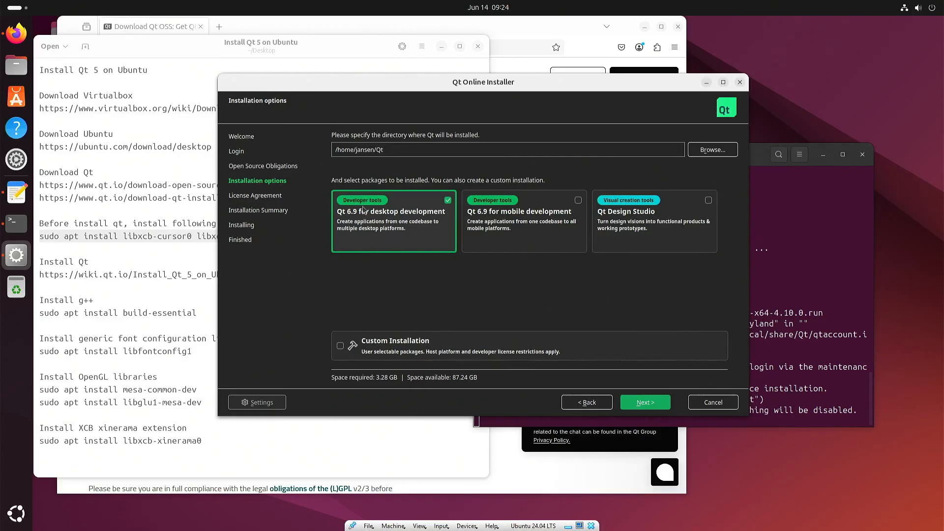
Choose Custom Installation with Qt 6.9 desktop development unchecked, and continue to component selection
left_click(341, 347)
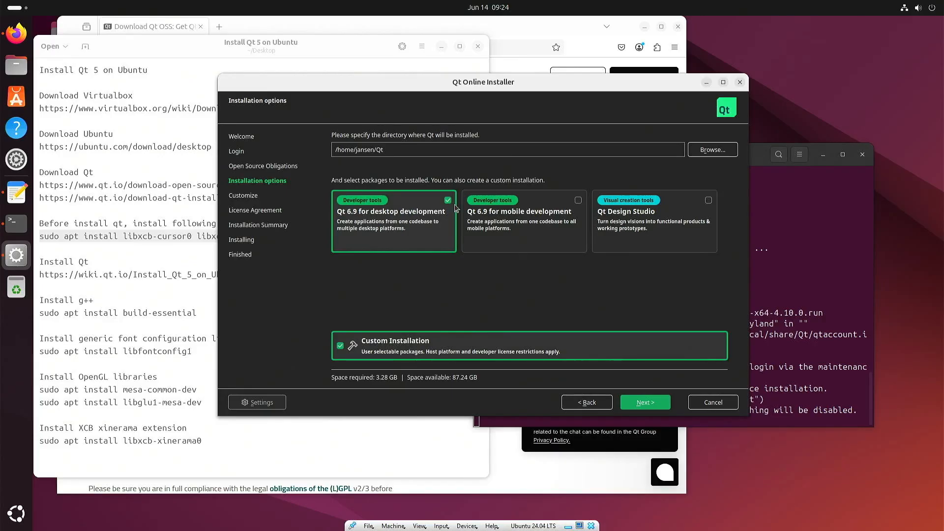
left_click(448, 200)
left_click(645, 402)
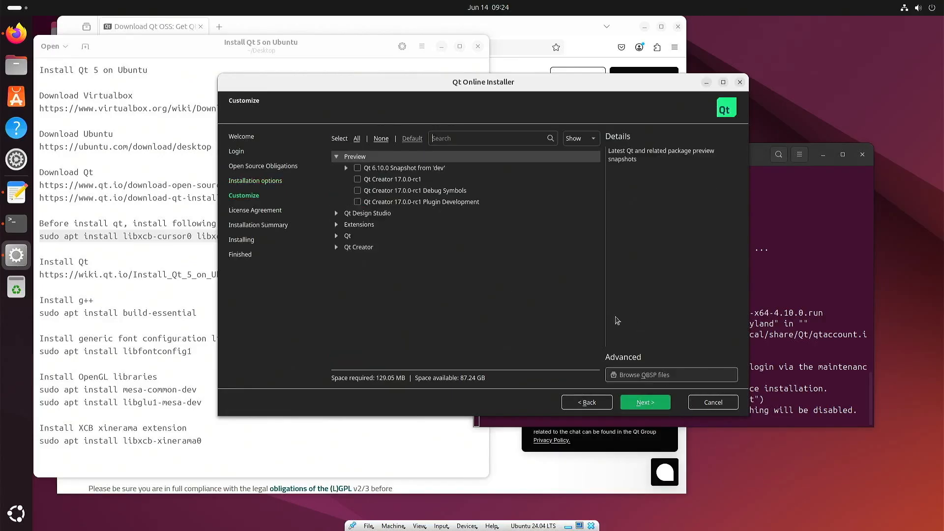
Expand the Qt versions list and enable the Archive filter to show archived releases
left_click(336, 157)
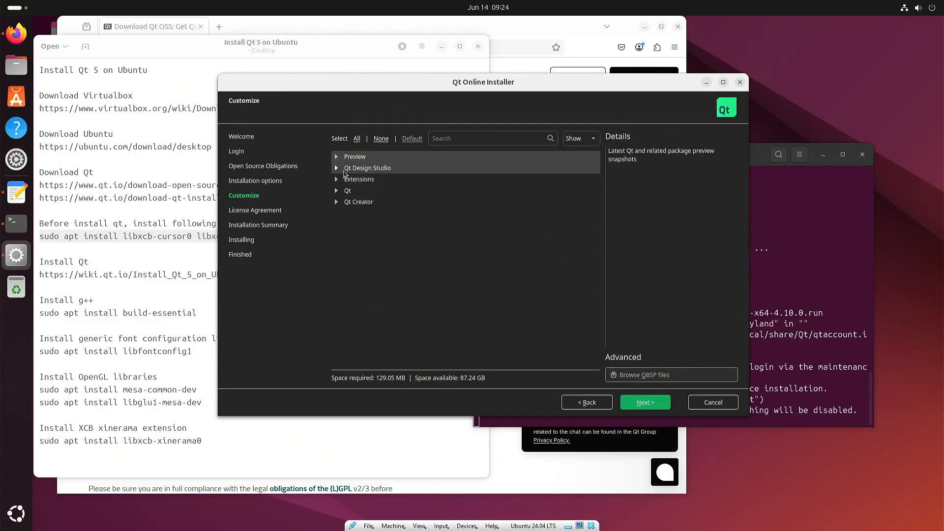
left_click(337, 168)
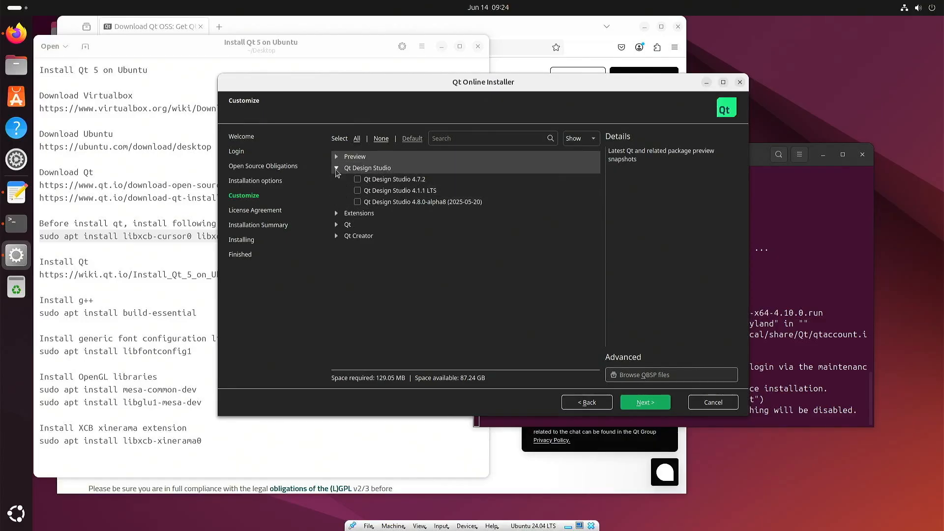
left_click(336, 168)
left_click(337, 191)
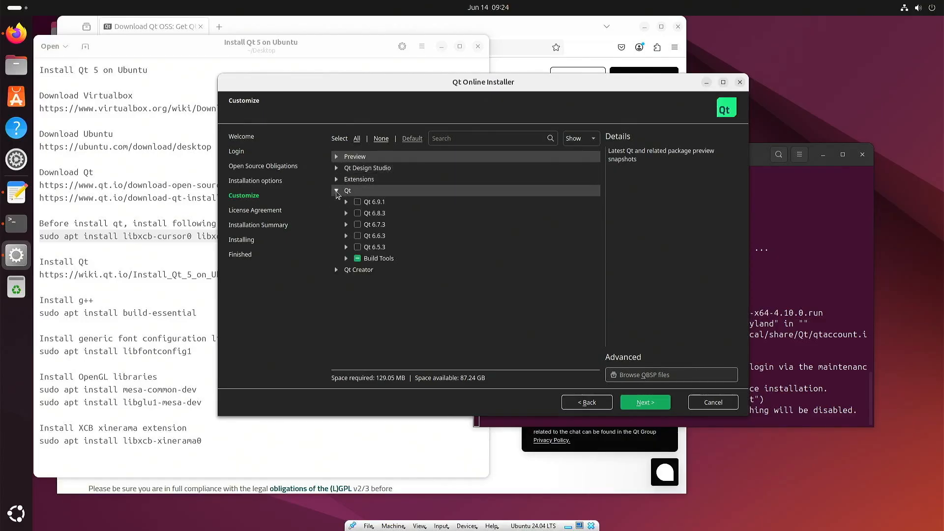
left_click(587, 141)
left_click(585, 150)
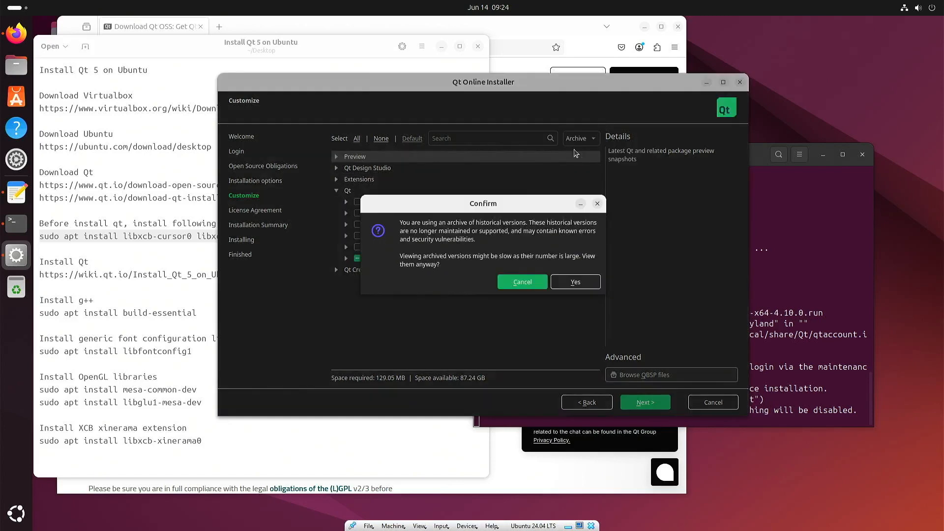
left_click(575, 283)
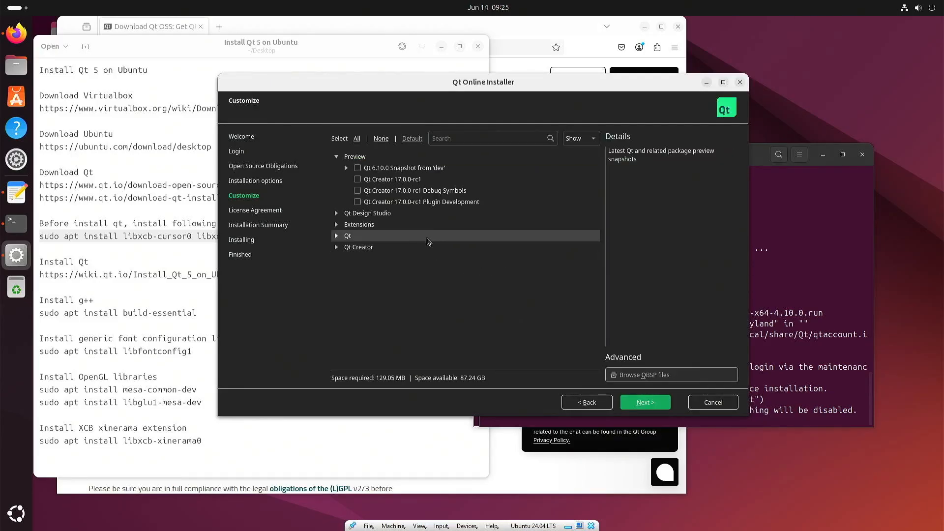
Check Qt 5.15.2 and Qt Creator 16.0.2, then expand Qt 5.15.2 to show its components
left_click(336, 236)
scroll(466, 253, "down", 2)
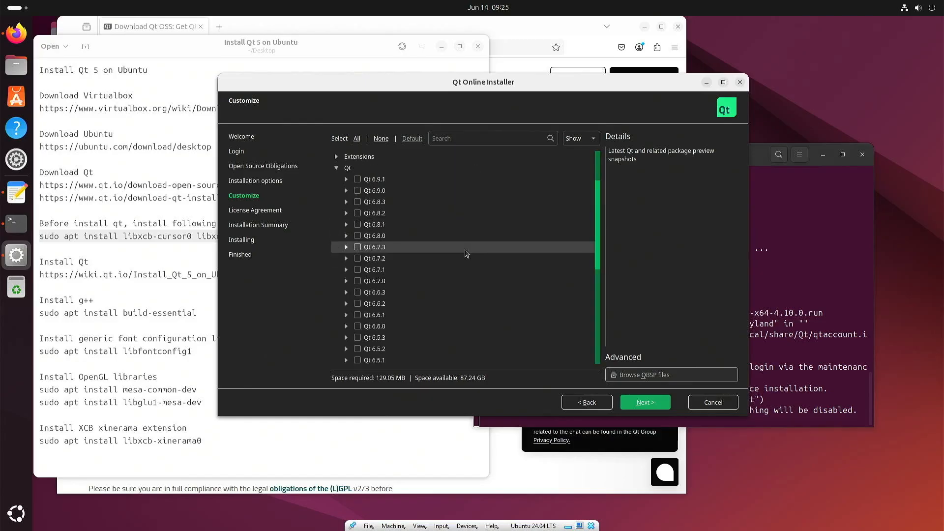
scroll(466, 253, "down", 6)
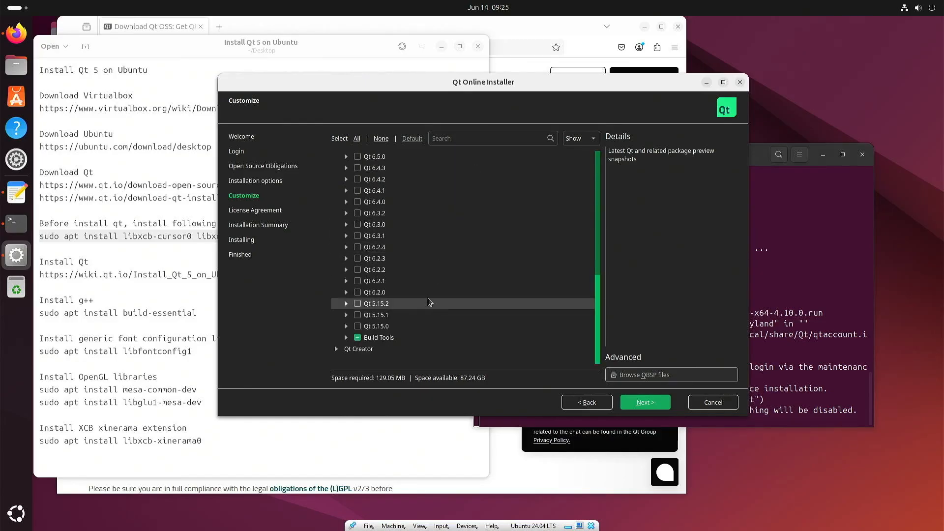
left_click(359, 304)
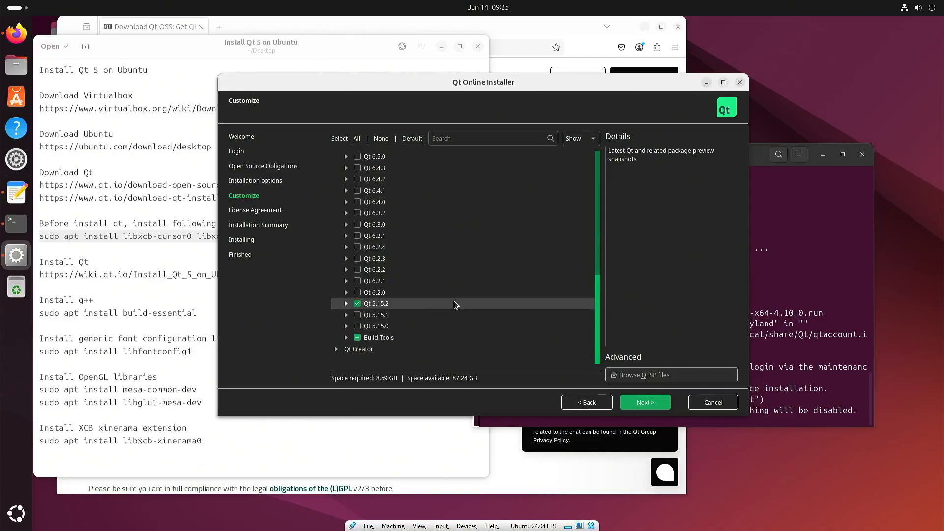
left_click(336, 349)
scroll(368, 345, "down", 1)
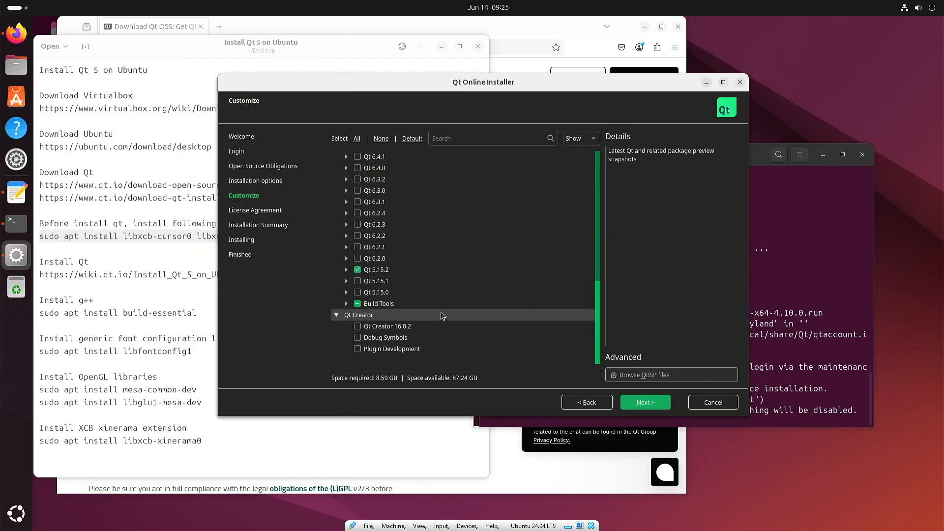
left_click(358, 327)
scroll(468, 311, "up", 2)
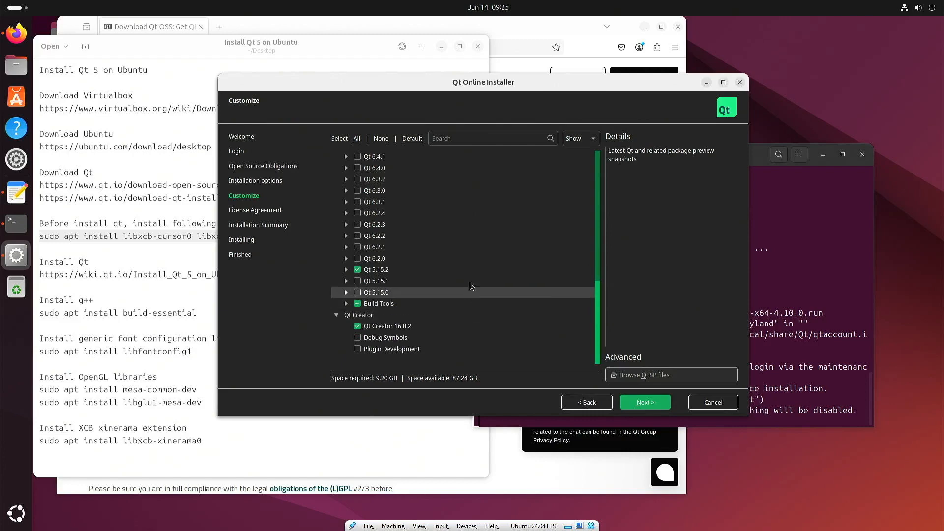
scroll(473, 280, "up", 1)
scroll(473, 281, "down", 3)
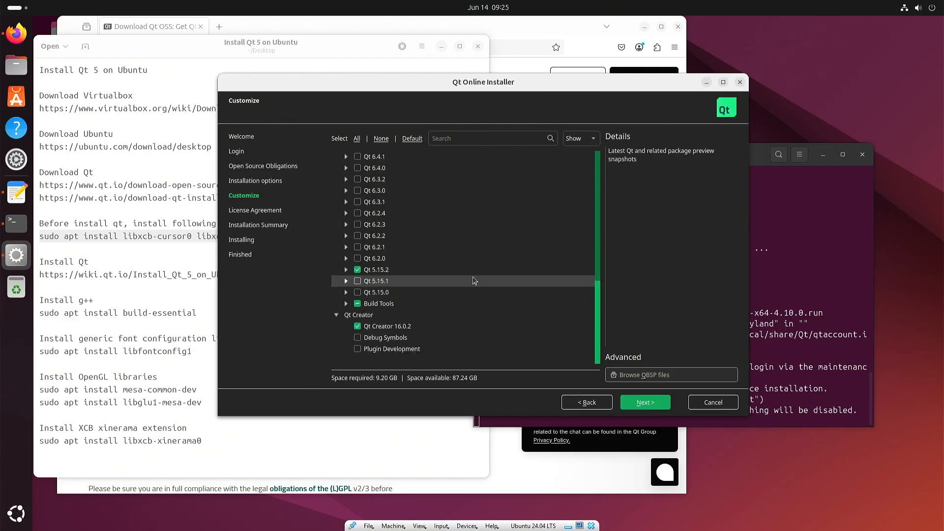
left_click(346, 270)
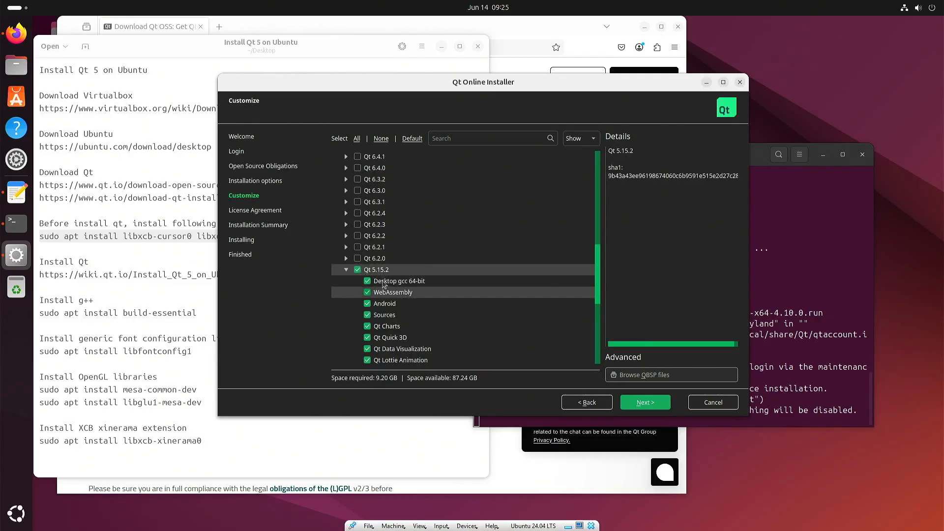
Keep only the Desktop gcc 64-bit component of Qt 5.15.2 (1.80 GB) and accept the license agreement
left_click(358, 270)
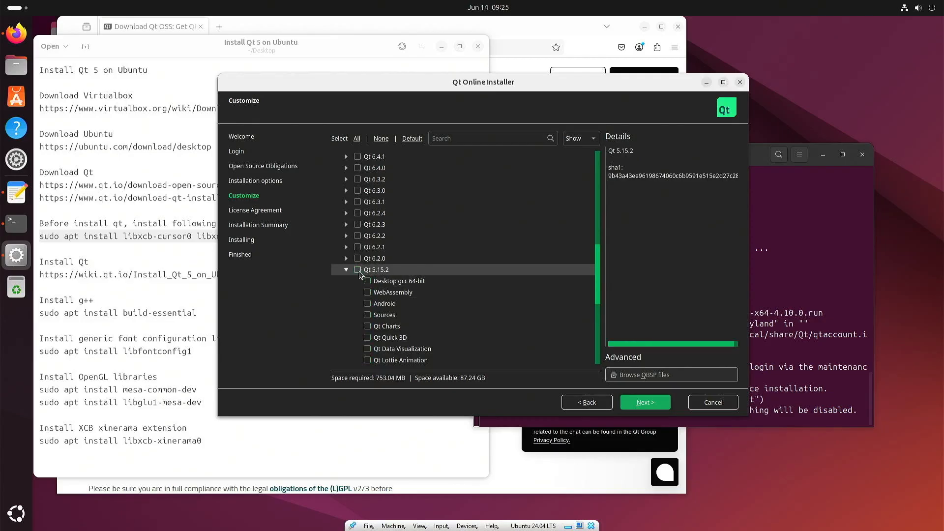
left_click(367, 281)
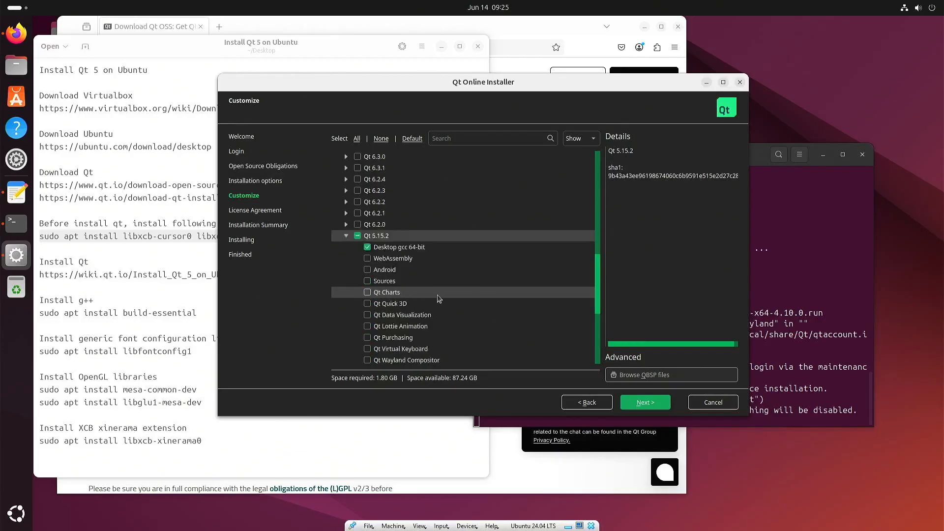
scroll(439, 298, "down", 4)
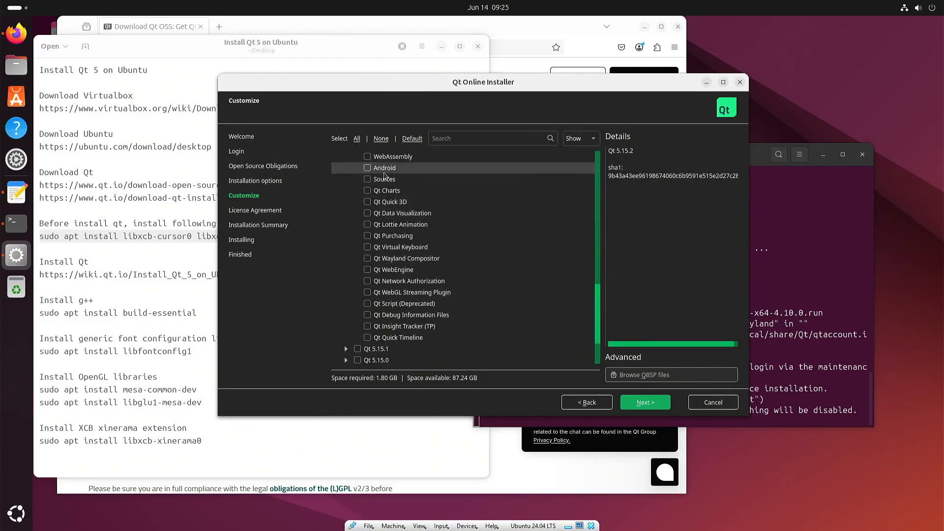
scroll(402, 211, "up", 1)
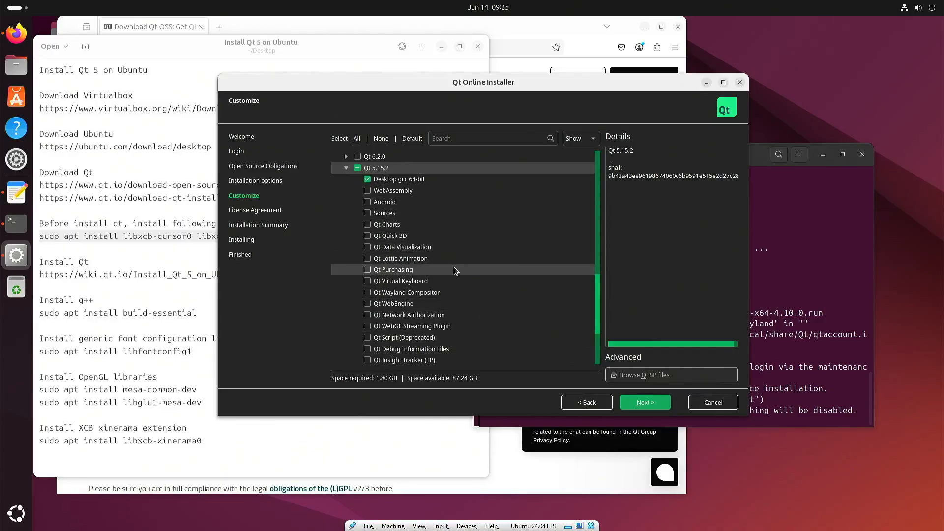
scroll(453, 266, "down", 3)
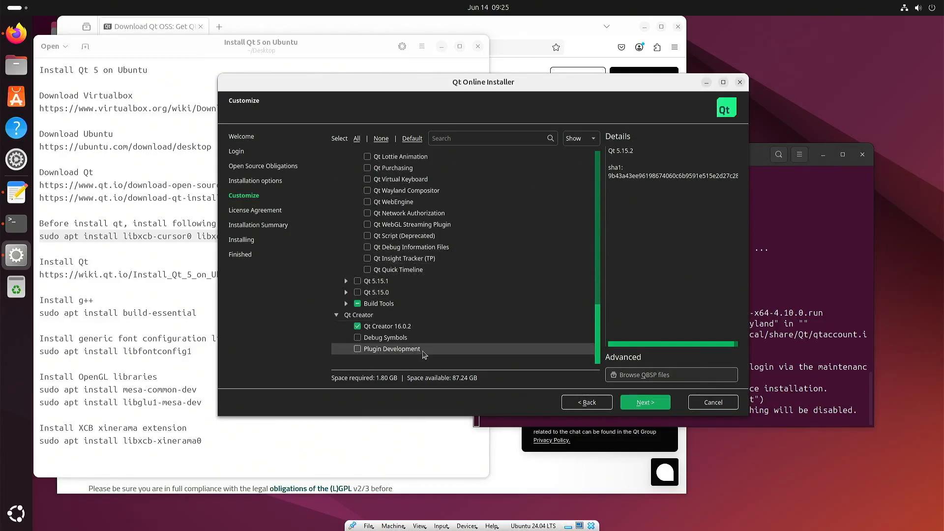
left_click(648, 405)
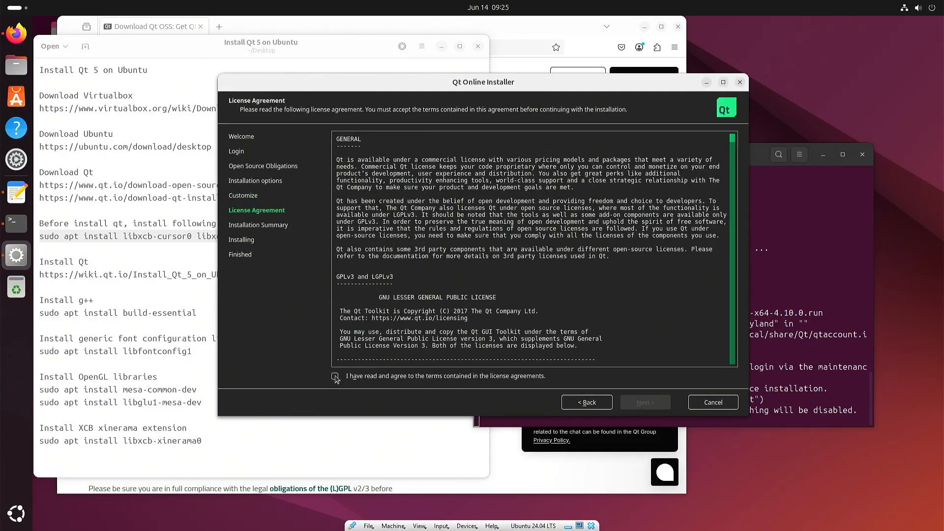
left_click(335, 376)
Install Qt 5.15.2 and Qt Creator 16.0.2 into ~/Qt and close the finished installer
left_click(645, 402)
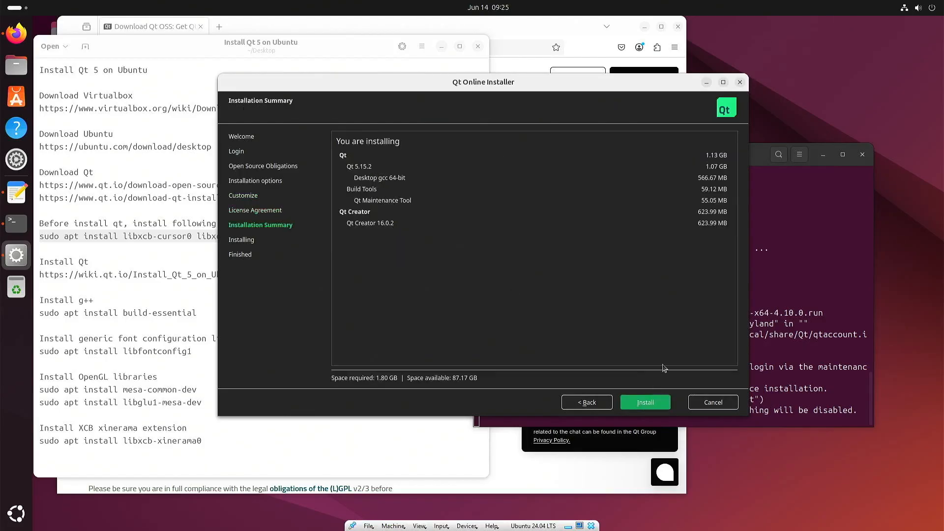
left_click(645, 405)
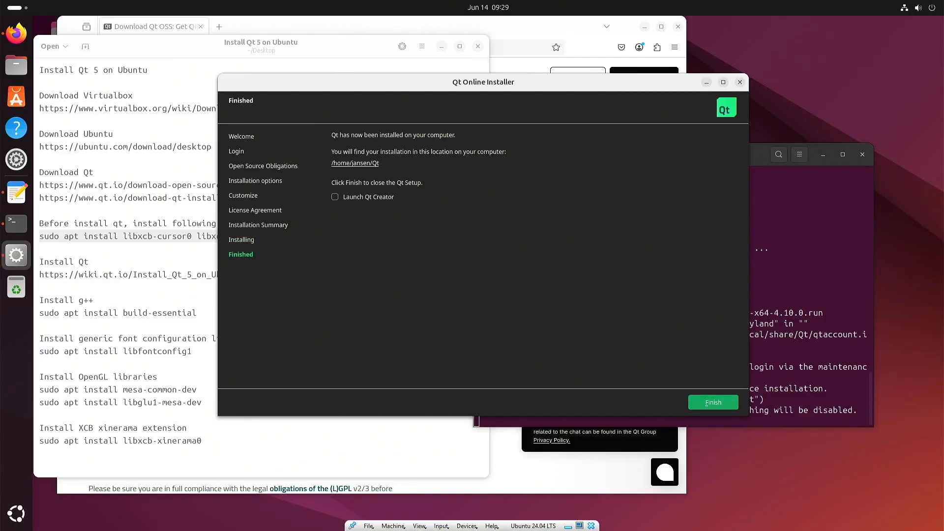
left_click(731, 404)
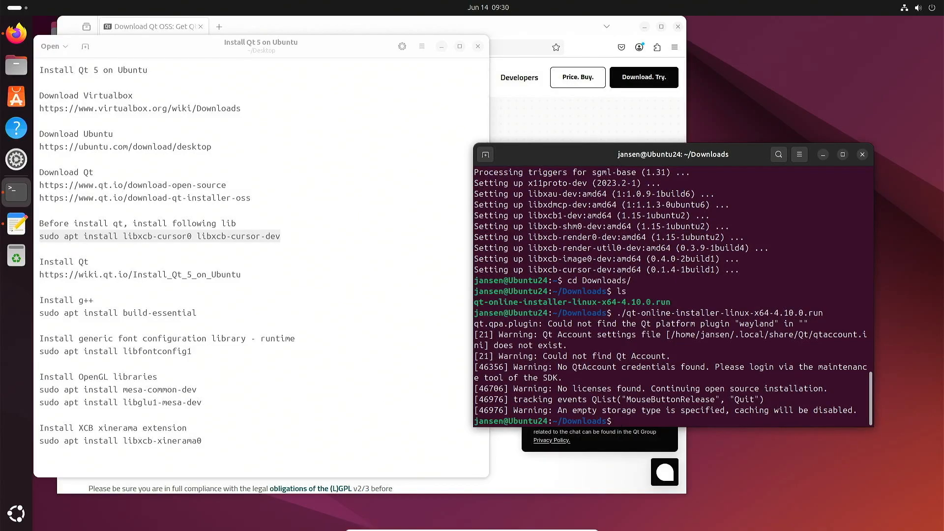
Paste 'sudo apt install build-essential' from the notes into the terminal, run it, and answer y
left_click(278, 294)
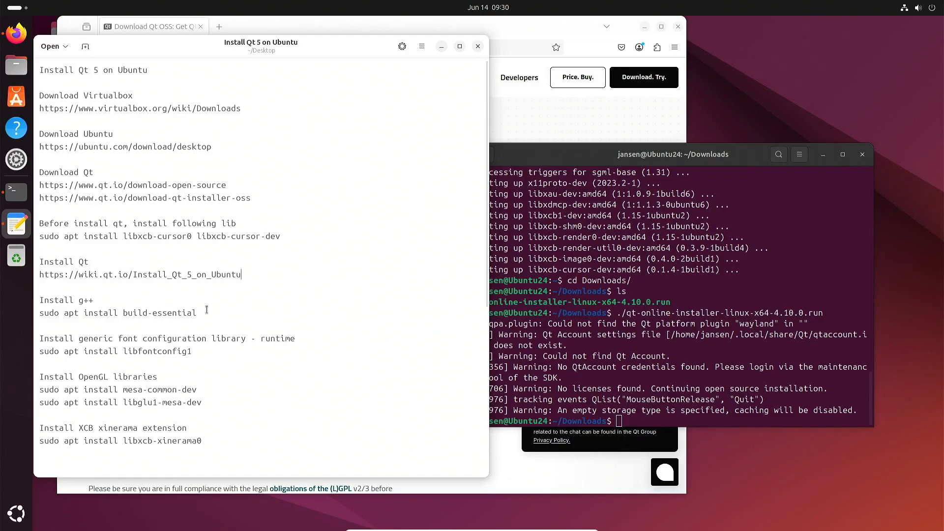
left_click_drag(203, 311, 35, 314)
key("ctrl+c")
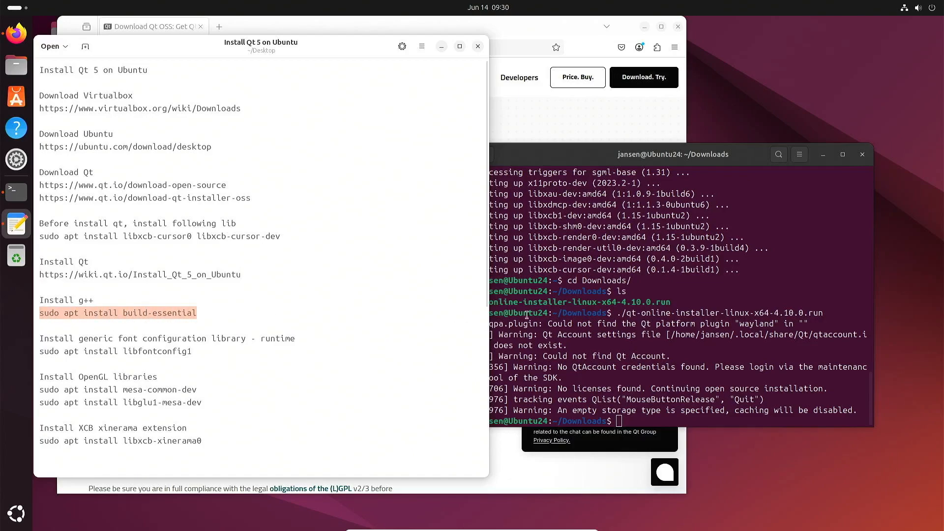
left_click(673, 324)
key("BackSpace")
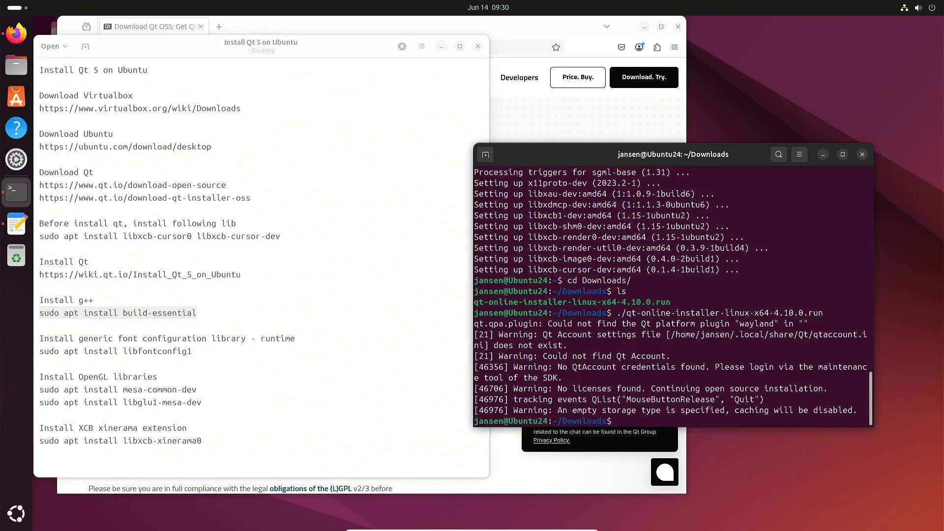
key("ctrl+shift+v")
key("Return")
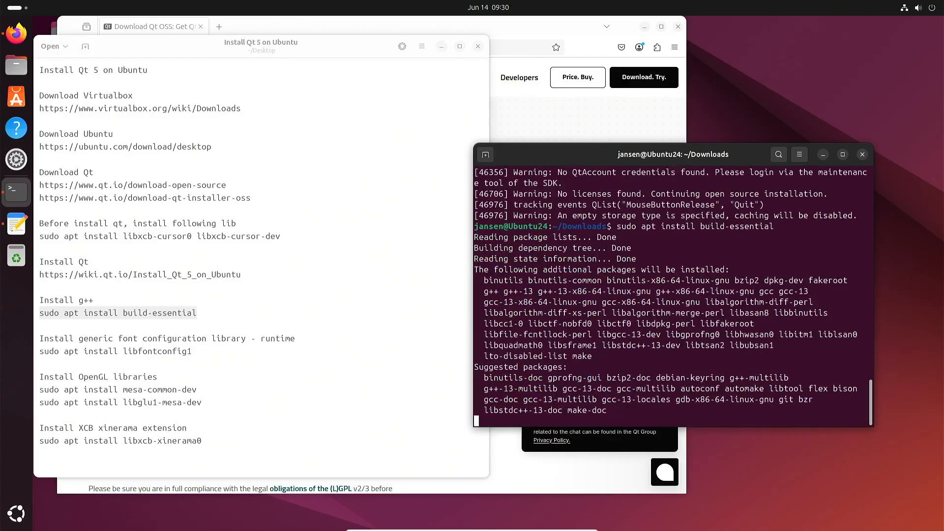
type("y")
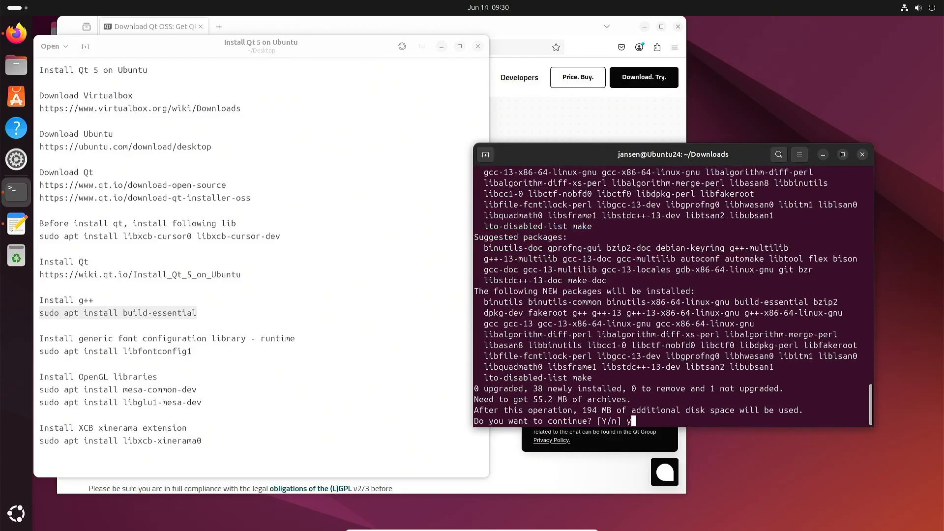
key("Return")
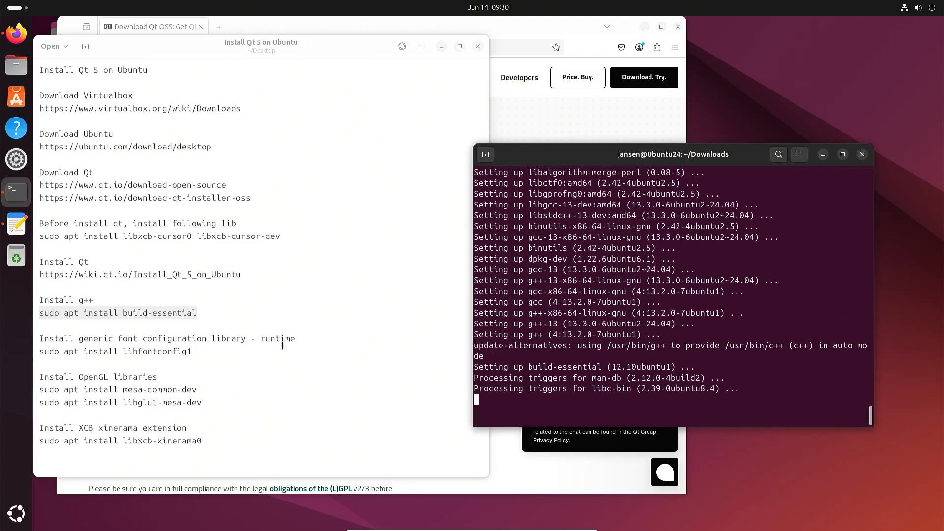
left_click_drag(224, 348, 45, 348)
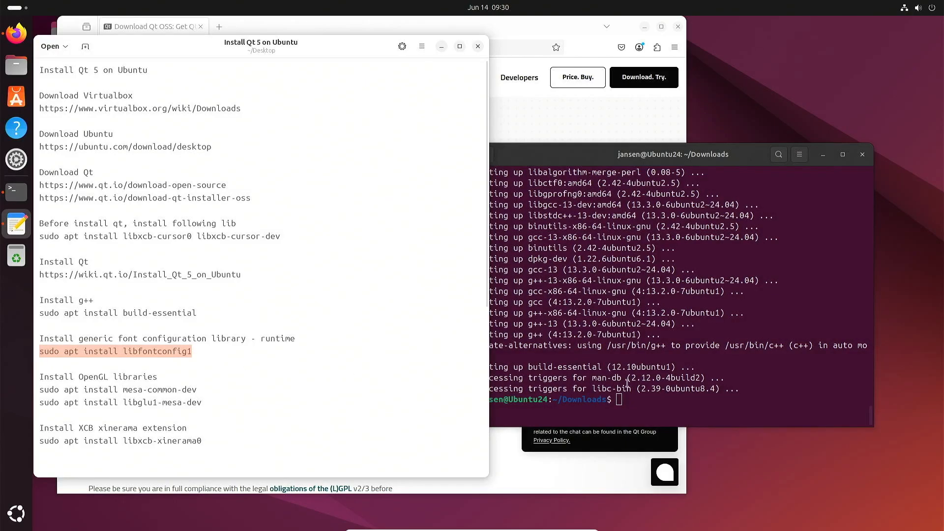
Paste and run the apt install commands for libfontconfig1 and mesa-common-dev from the notes
left_click(703, 393)
right_click(704, 393)
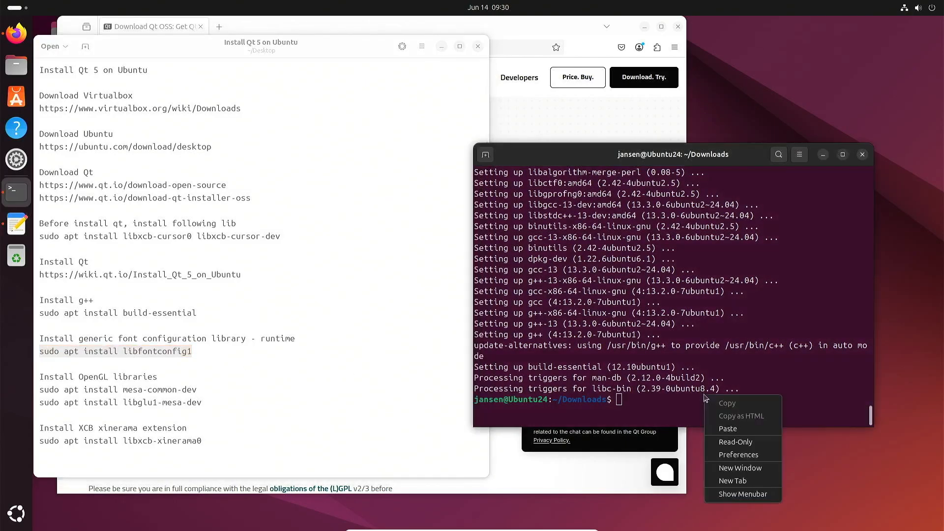
left_click(760, 431)
key("Return")
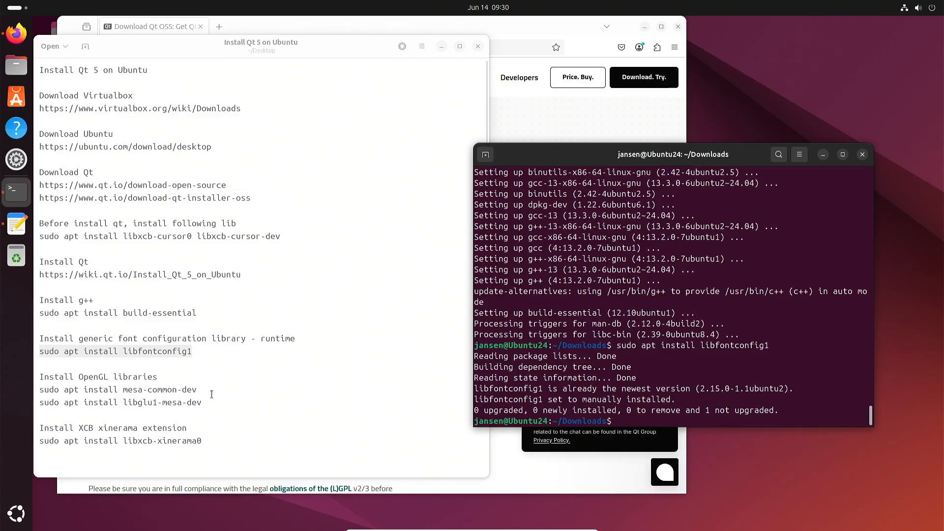
left_click_drag(211, 391, 30, 398)
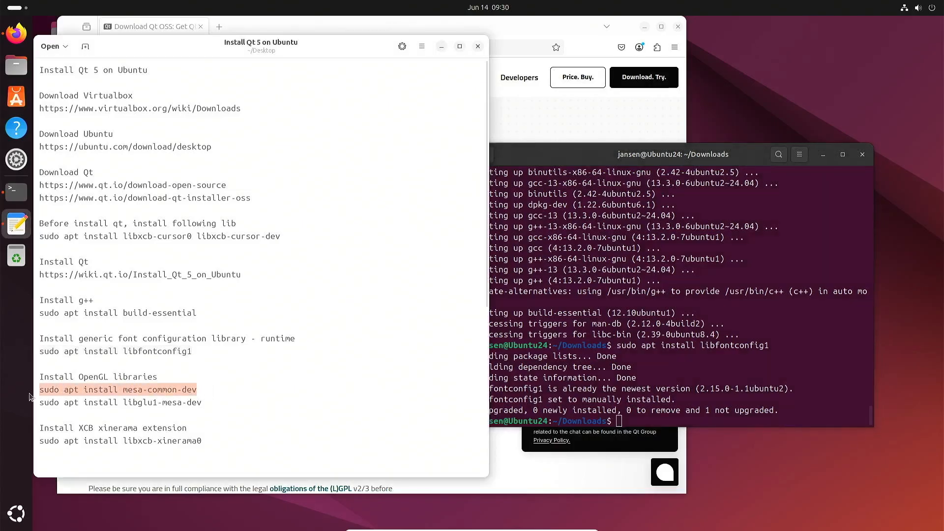
right_click(690, 391)
left_click(716, 422)
key("Return")
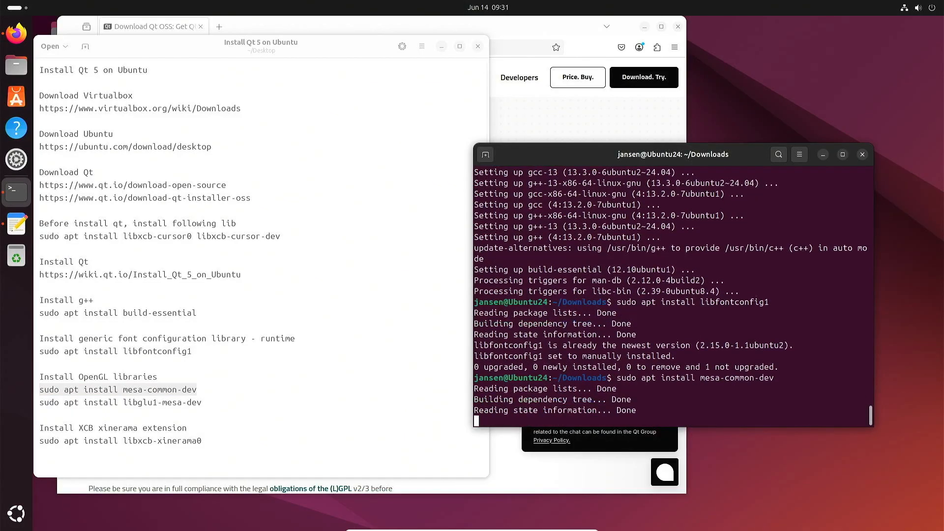
key("Return")
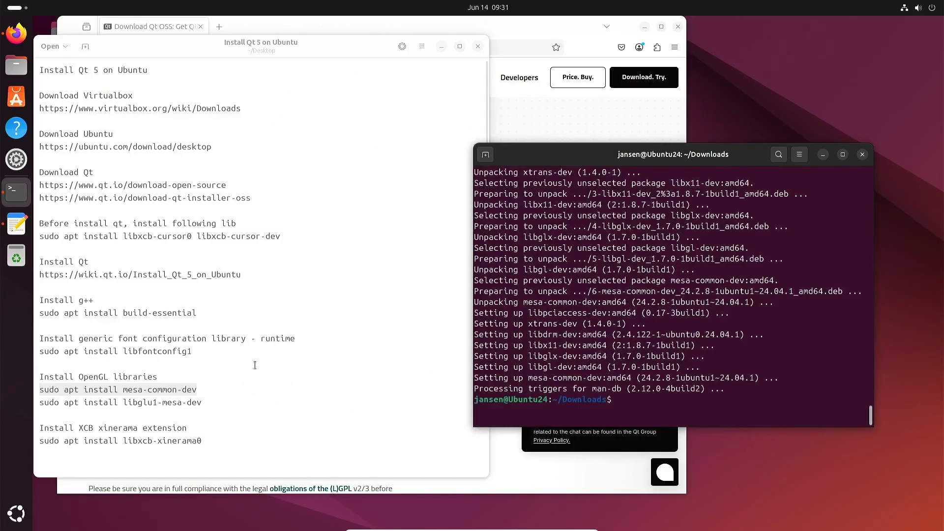
Paste and run the apt install commands for libglu1-mesa-dev and libxcb-xinerama0
left_click_drag(211, 403, 36, 407)
right_click(650, 390)
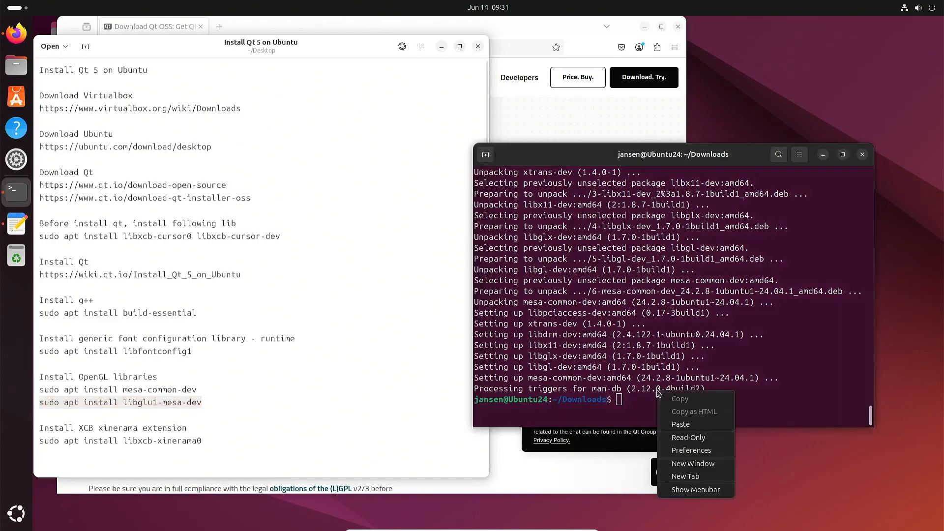
left_click(695, 424)
key("Return")
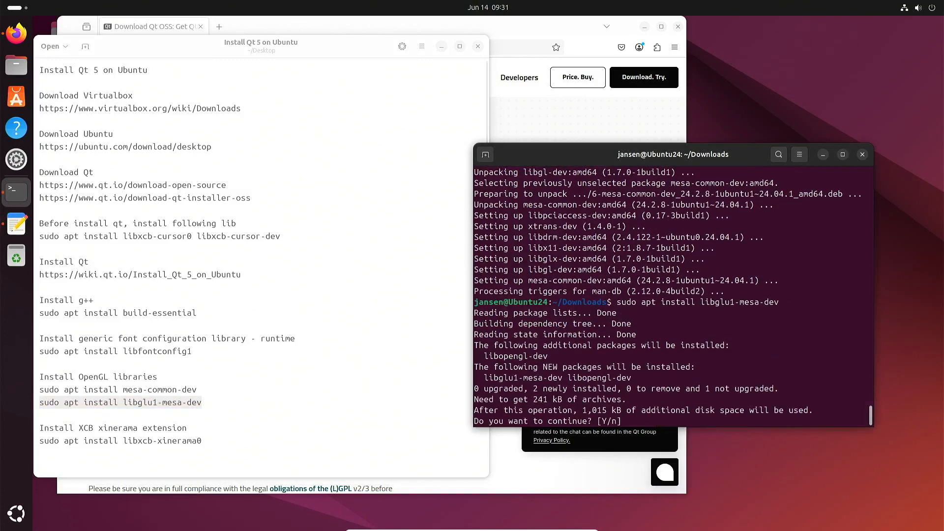
key("Return")
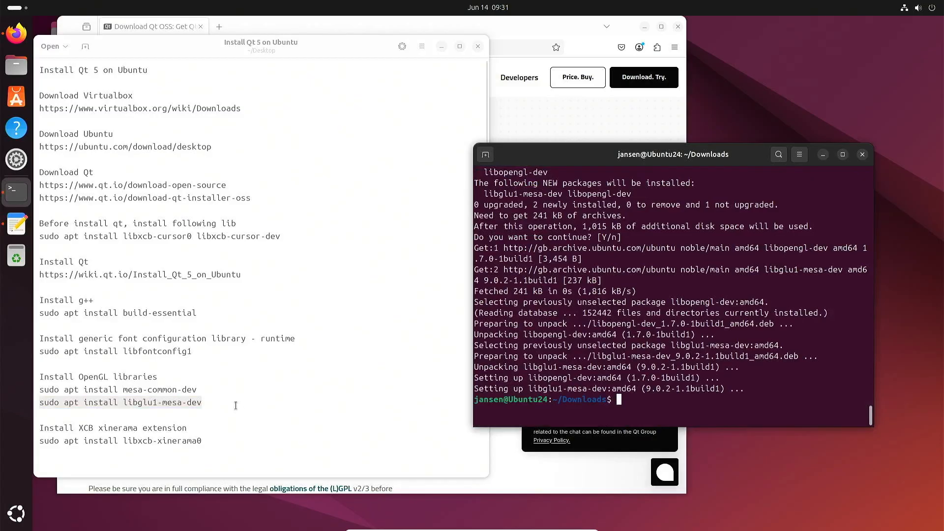
left_click(224, 439)
key("shift+Home")
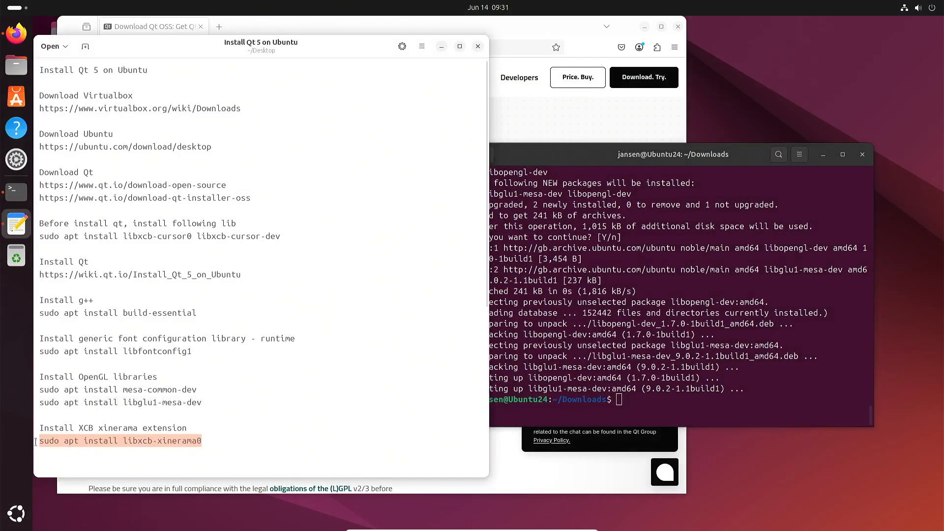
right_click(729, 399)
left_click(747, 431)
key("Return")
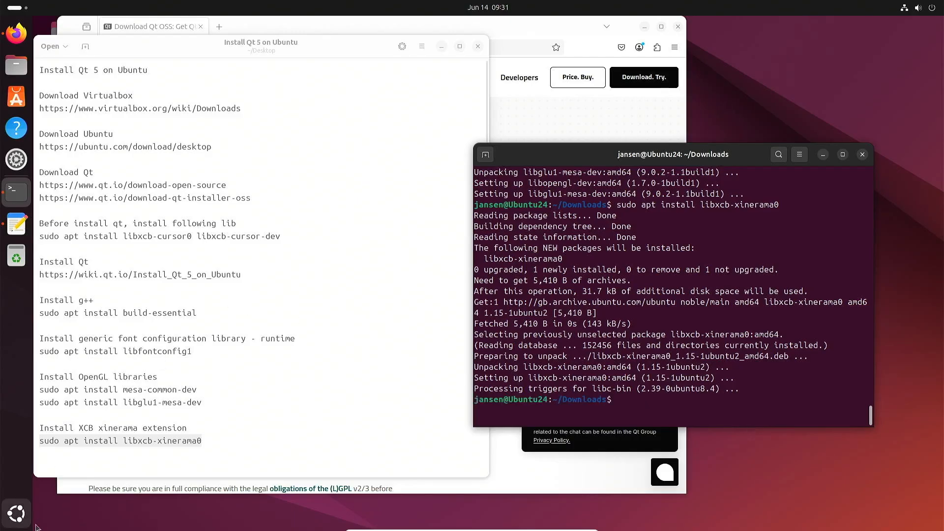
Launch Qt Creator and open Qt/Examples/Qt-5.15.2/demos/clocks/clocks.pro
left_click(21, 522)
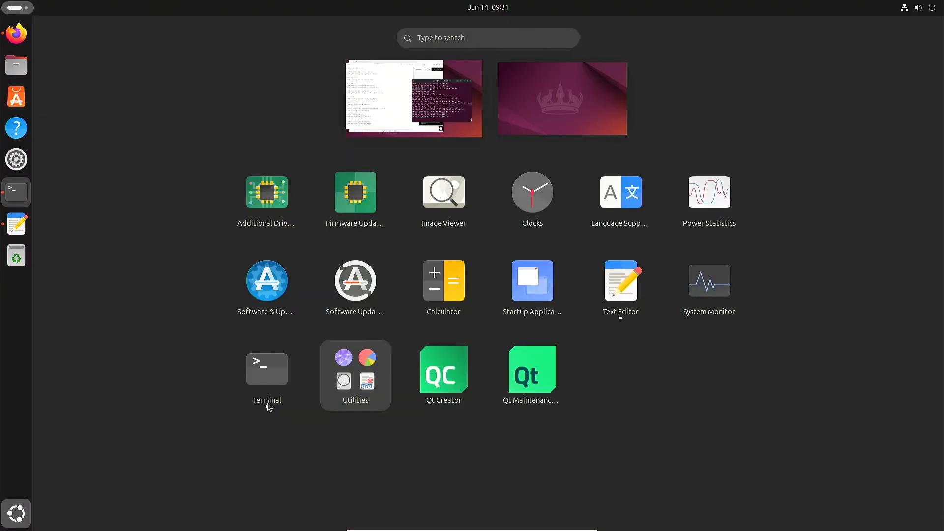
left_click(456, 374)
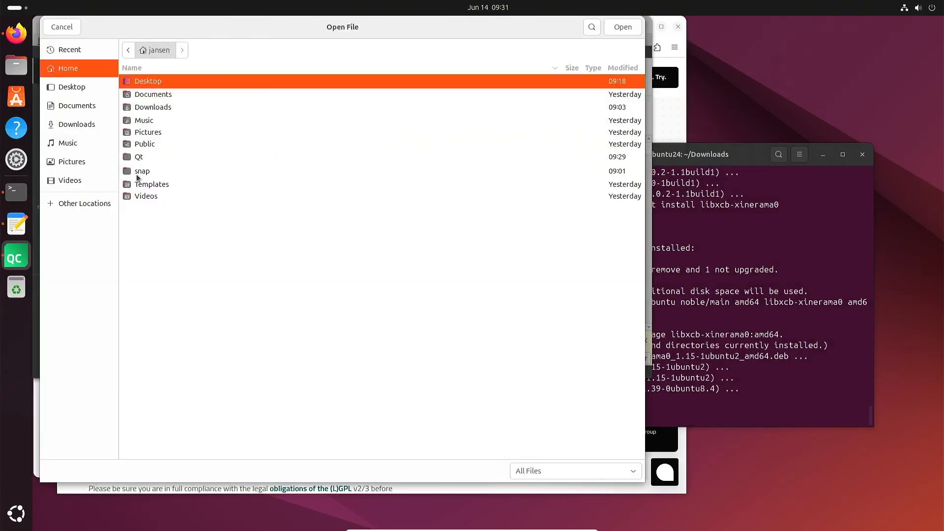
double_click(140, 158)
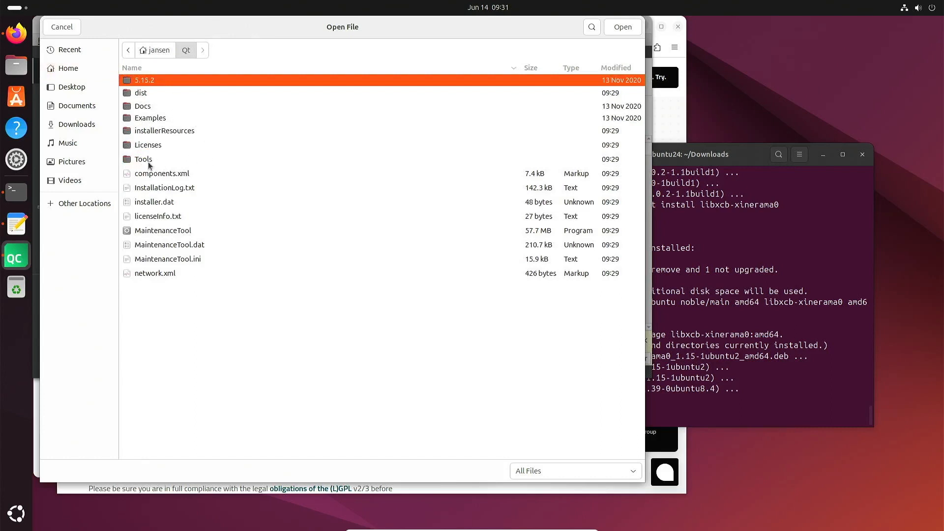
double_click(152, 117)
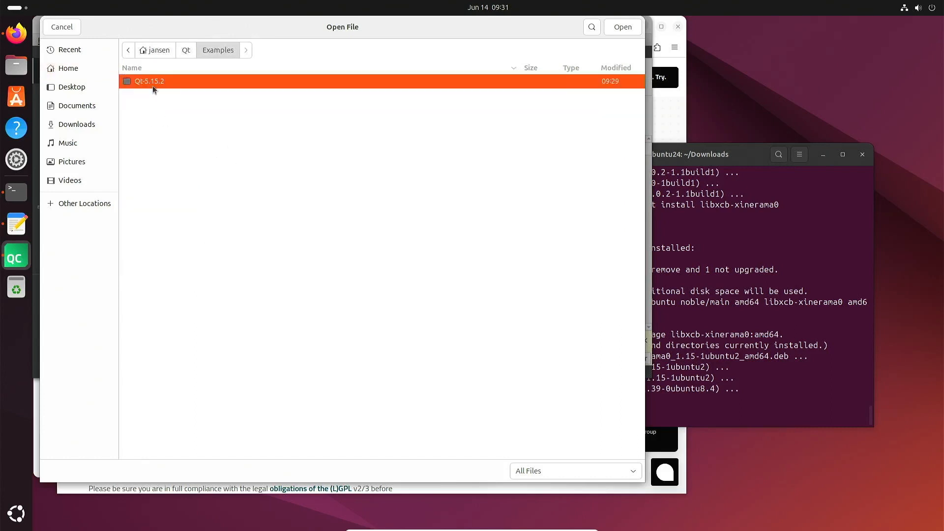
double_click(149, 83)
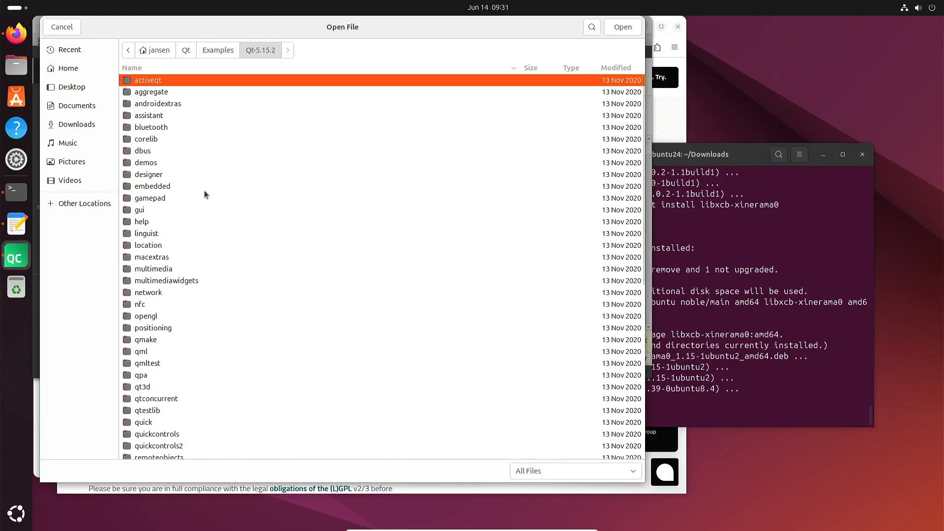
double_click(149, 164)
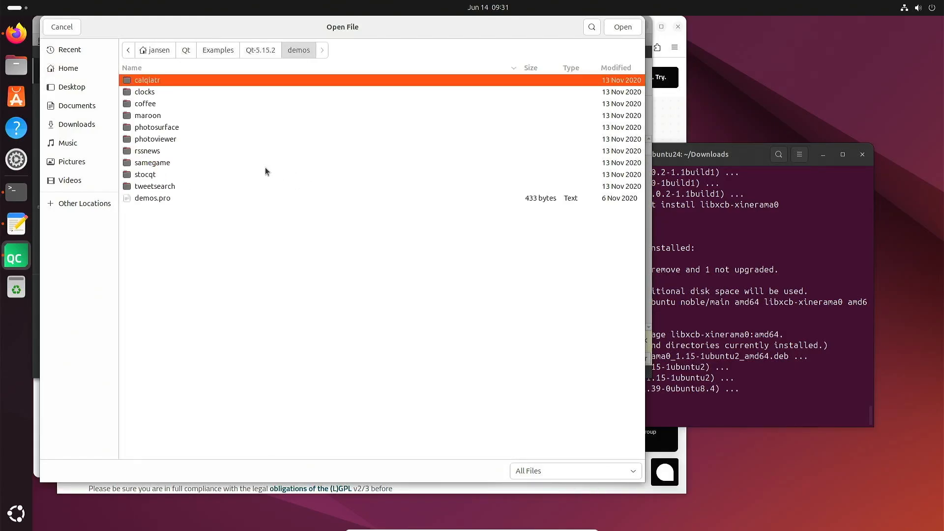
double_click(145, 92)
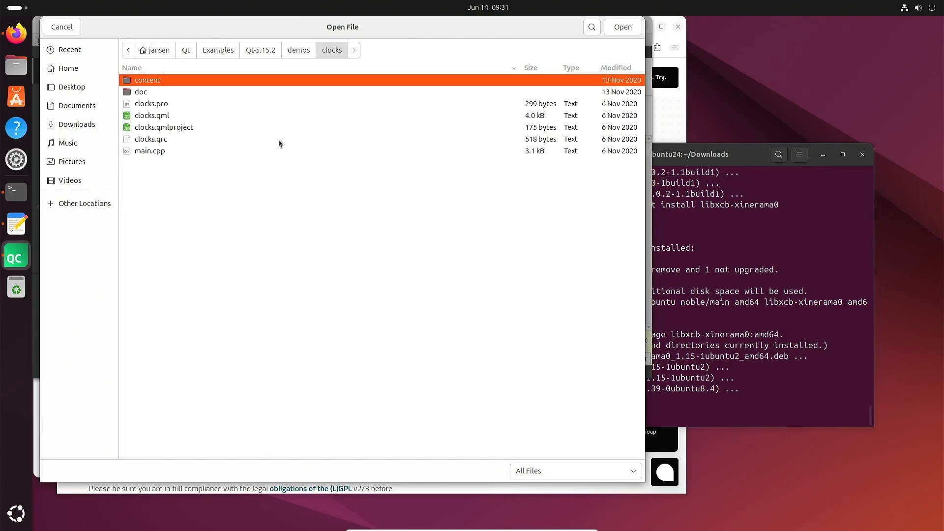
left_click(137, 104)
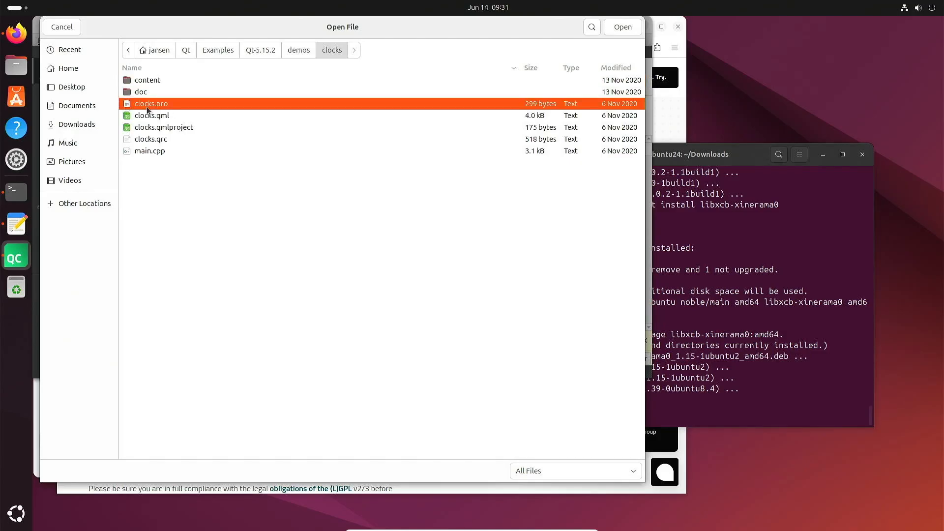
double_click(146, 108)
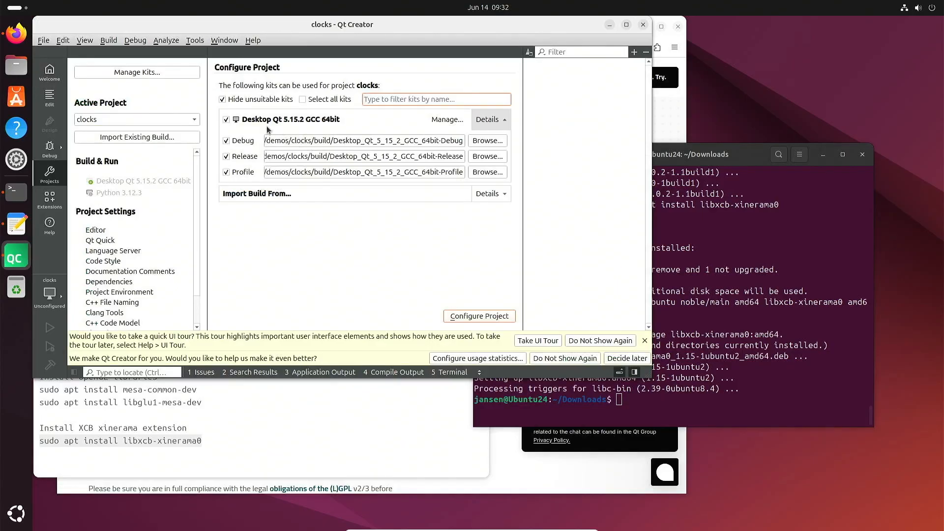
Configure clocks with the Desktop Qt 5.15.2 GCC 64bit kit, open clocks.pro, then build and run it
mouse_move(267, 126)
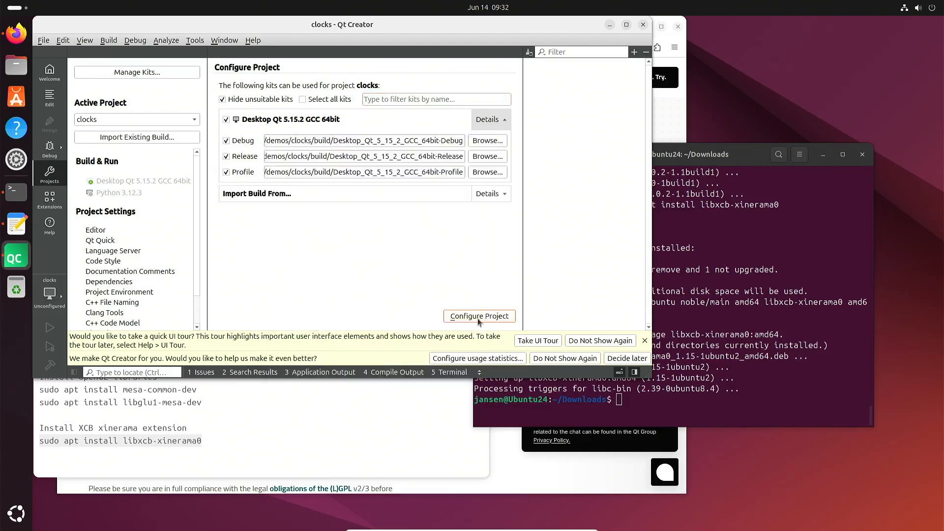
left_click(478, 318)
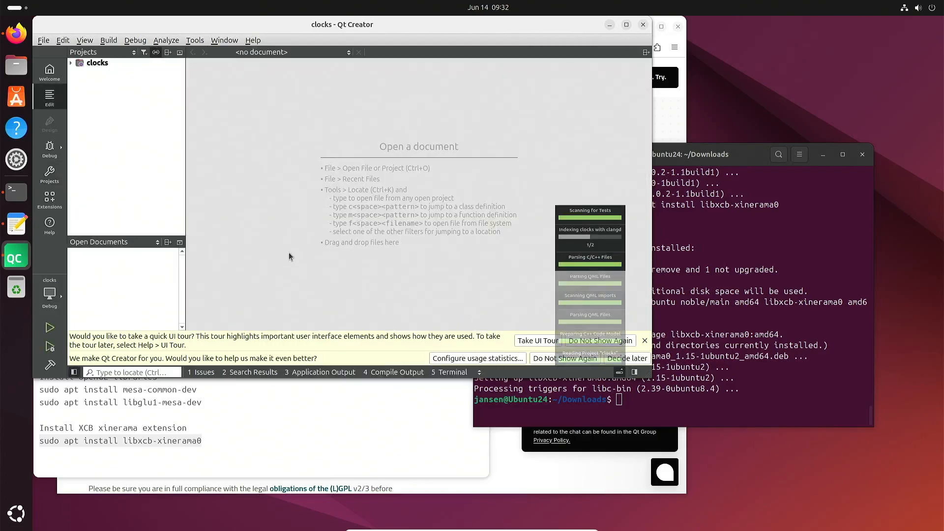
left_click(72, 63)
double_click(107, 74)
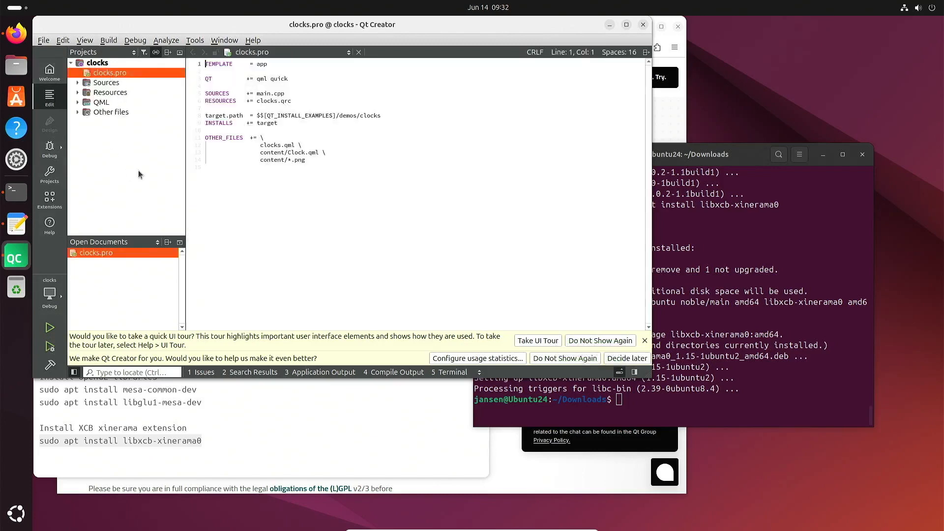
left_click(49, 353)
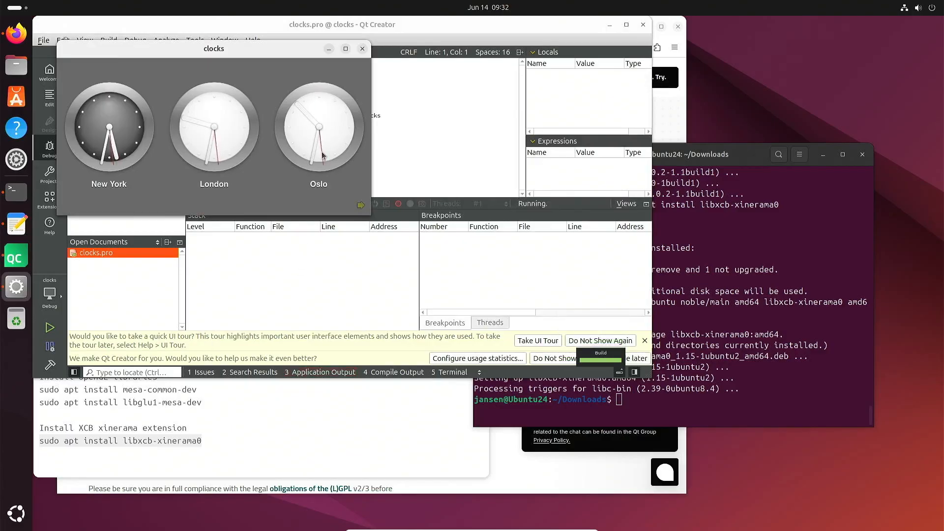
Close the running clocks demo window to end debugging, then maximize the Qt Creator window
left_click_drag(270, 52, 351, 142)
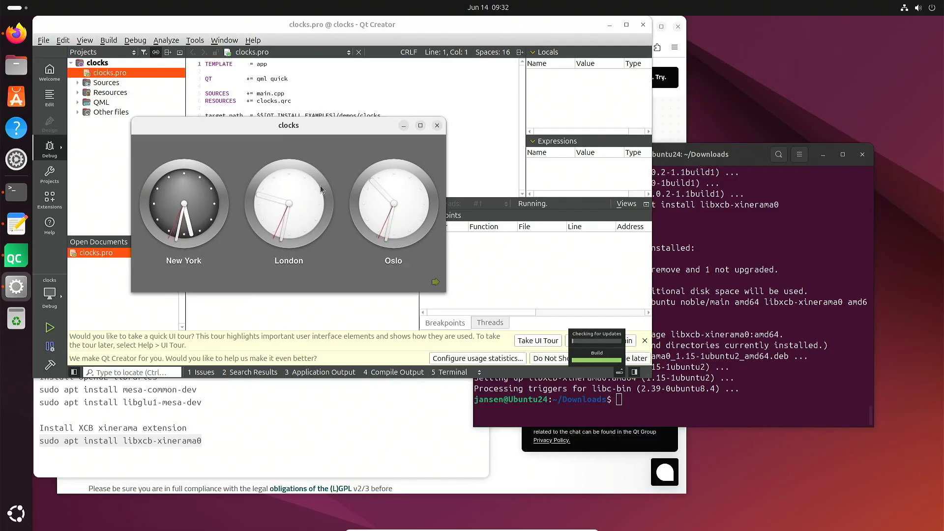
left_click(437, 126)
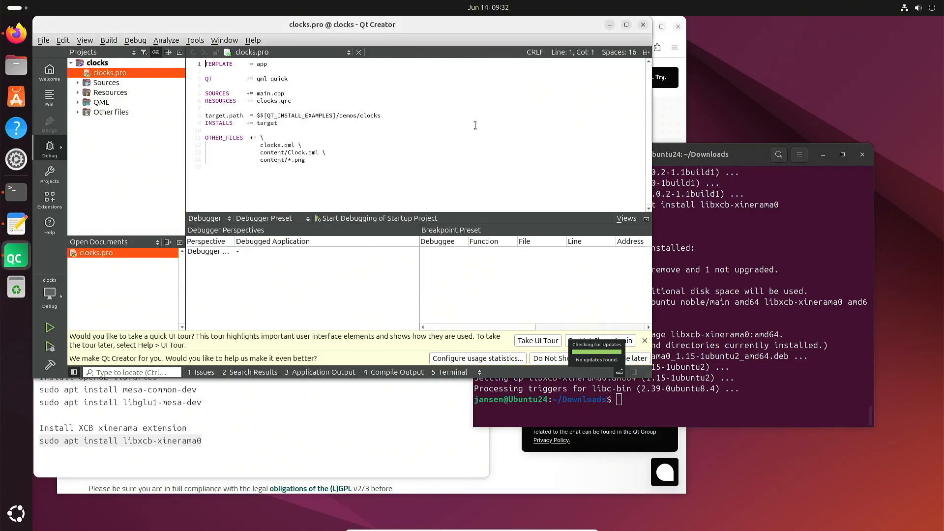
left_click(626, 25)
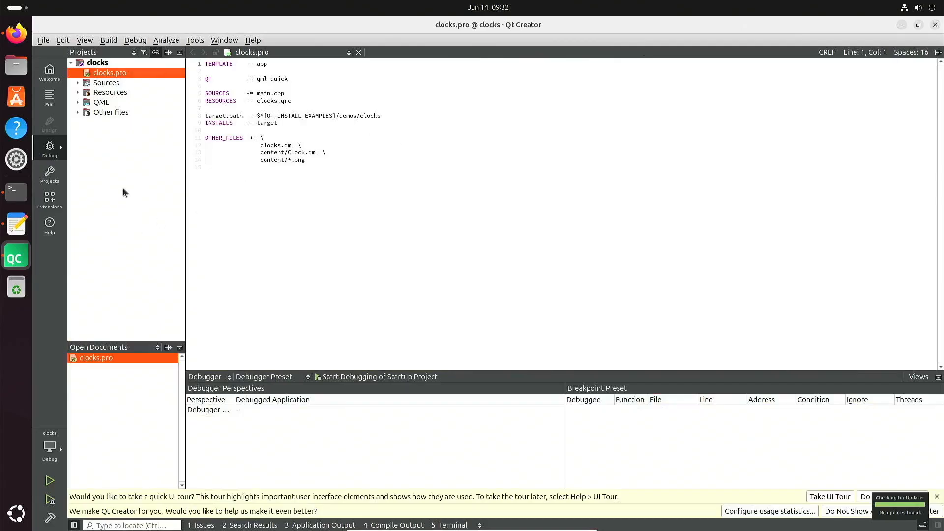
Close all projects and editors, including clocks.pro, then quit Qt Creator
left_click(43, 40)
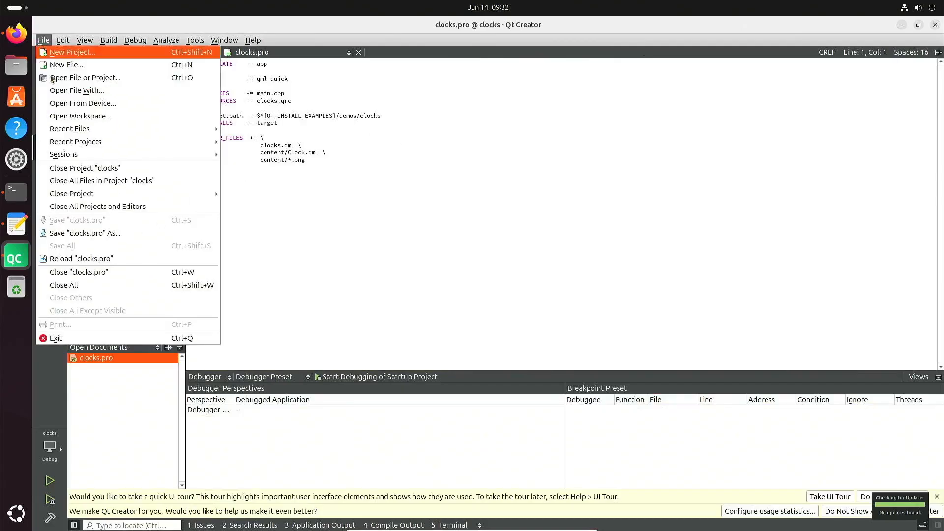
mouse_move(105, 194)
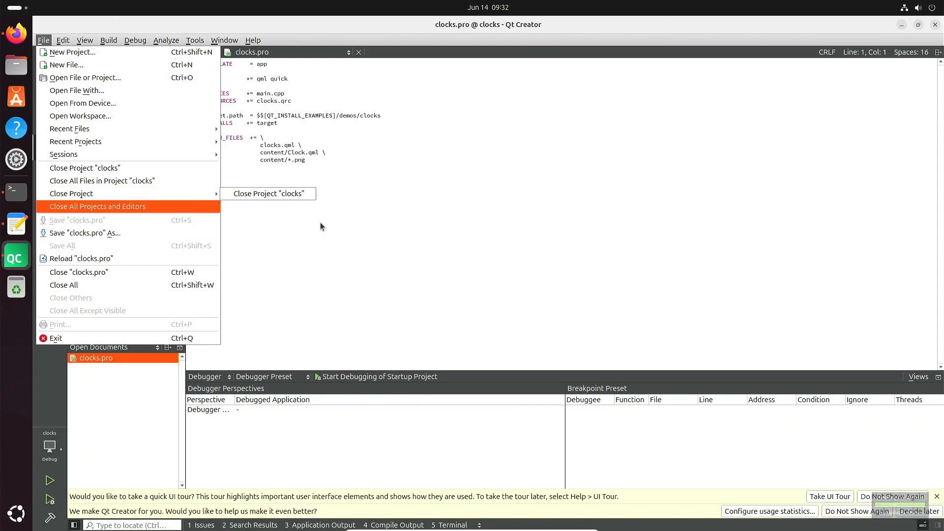
left_click(69, 206)
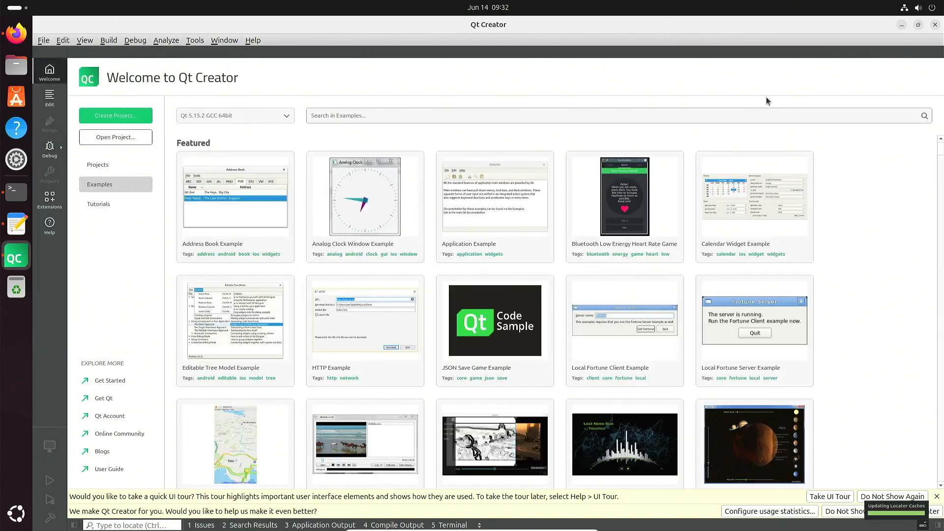
left_click(936, 25)
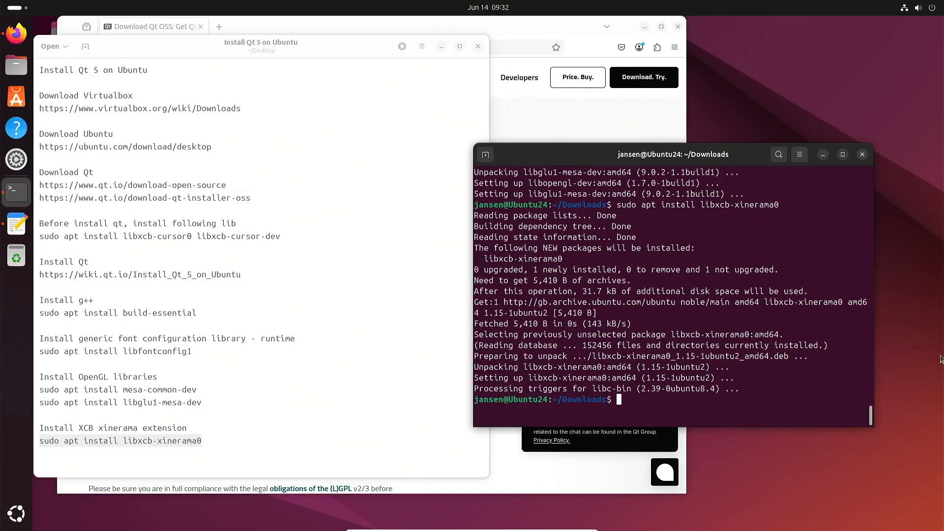